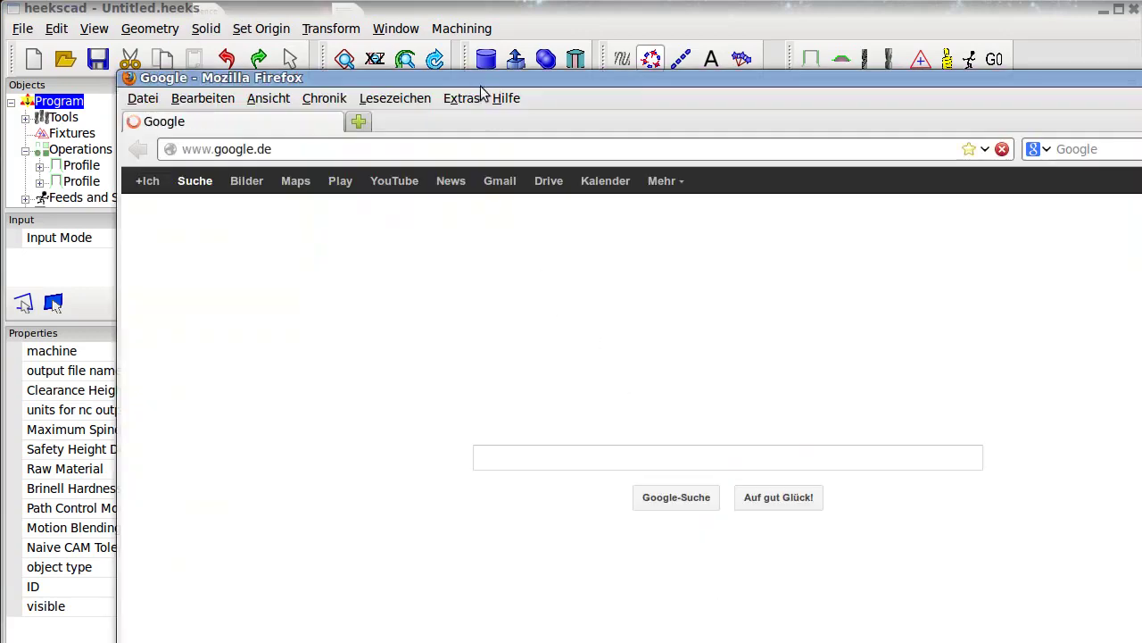
Reposition the Firefox window, open the ChatZilla add-on from it and move the chat window fully into view.
{"action": "left_click_drag", "start_coordinate": [480, 85], "coordinate": [384, 35]}
{"action": "left_click", "coordinate": [373, 58]}
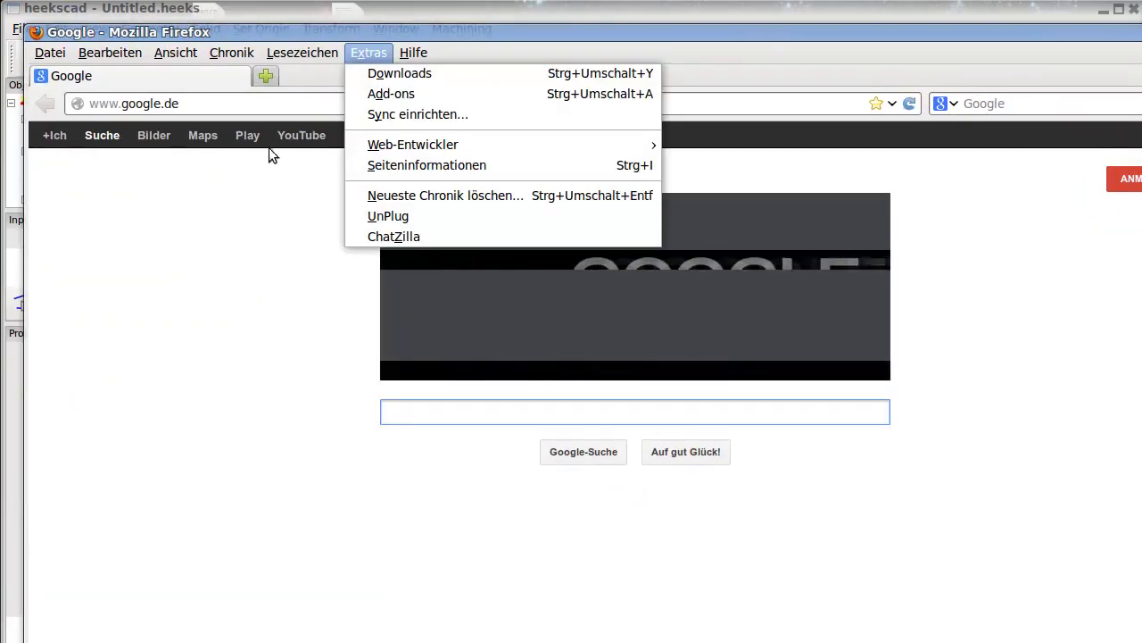
{"action": "left_click", "coordinate": [408, 237]}
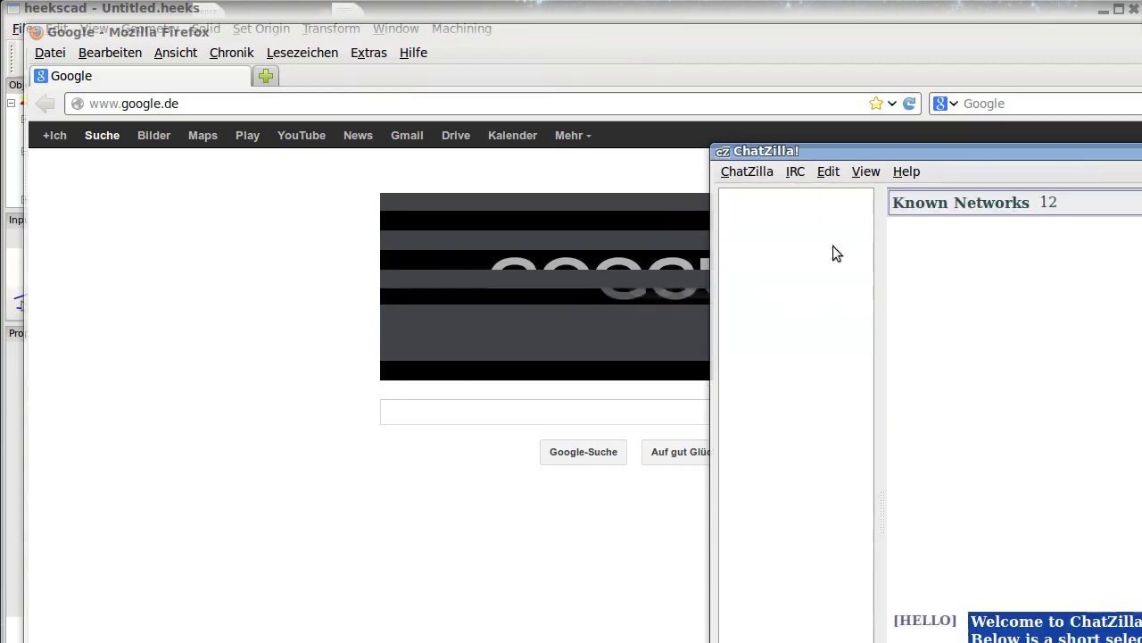
{"action": "left_click_drag", "start_coordinate": [847, 151], "coordinate": [235, 0]}
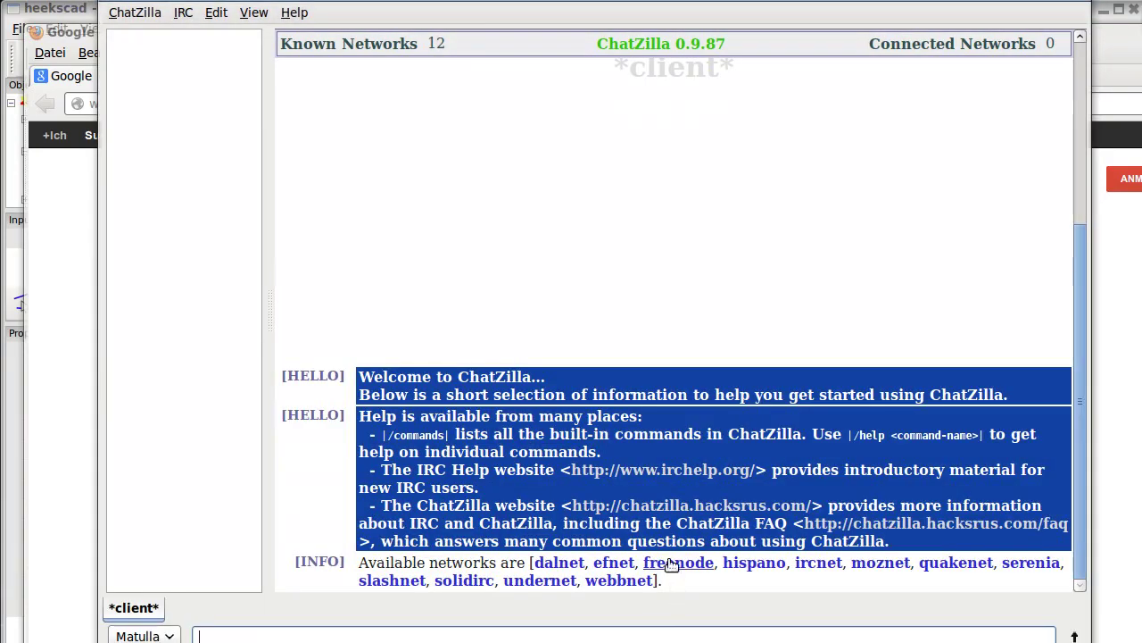
Connect to the freenode network in ChatZilla and join the linuxcnc channel.
{"action": "left_click", "coordinate": [674, 564]}
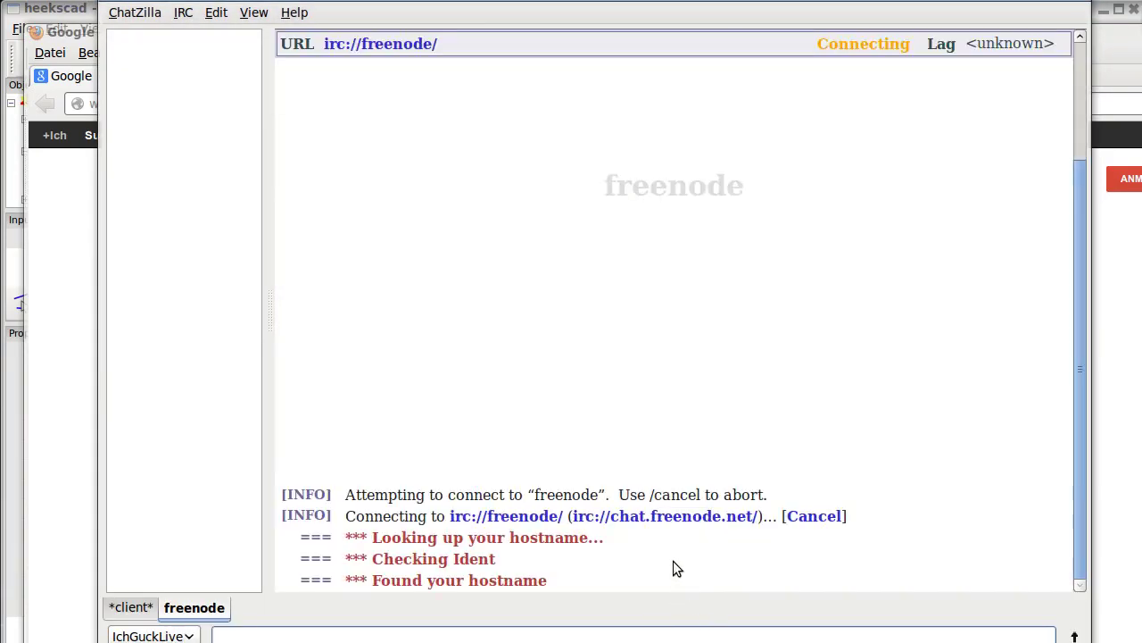
{"action": "left_click_drag", "start_coordinate": [454, 0], "coordinate": [446, 0]}
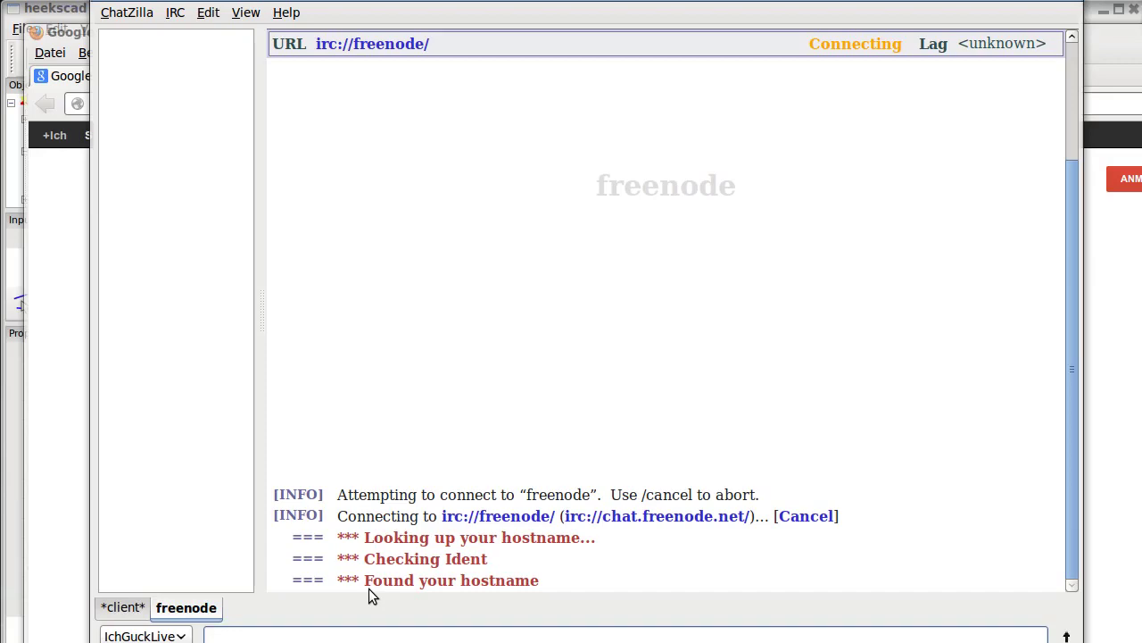
{"action": "type", "text": "/join"}
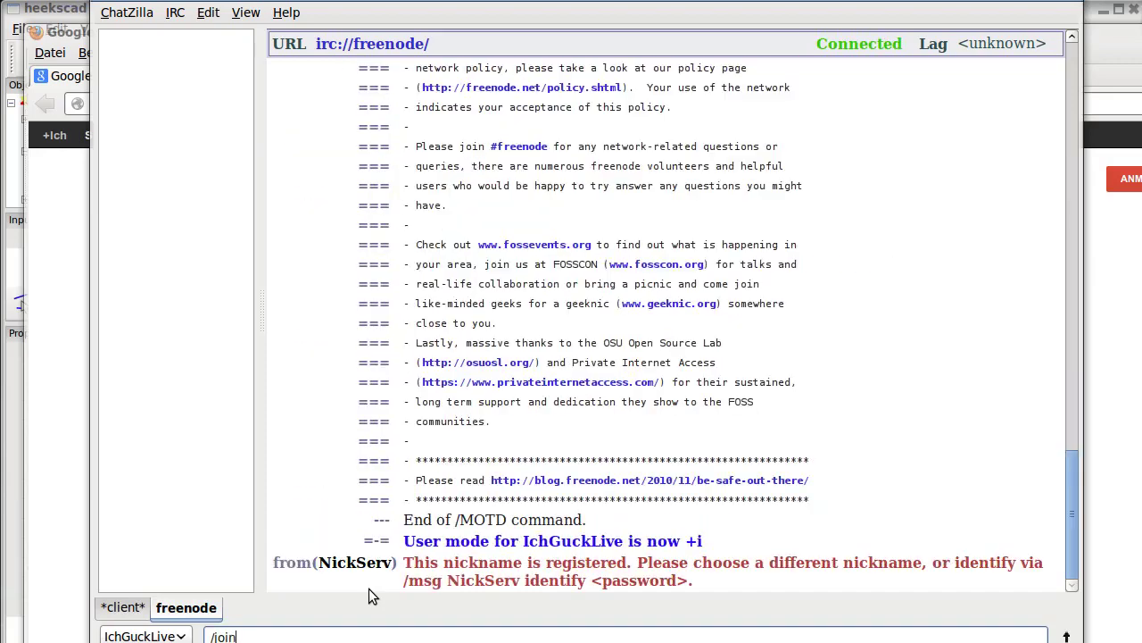
{"action": "type", "text": " linuxcnc"}
{"action": "key", "text": "Return"}
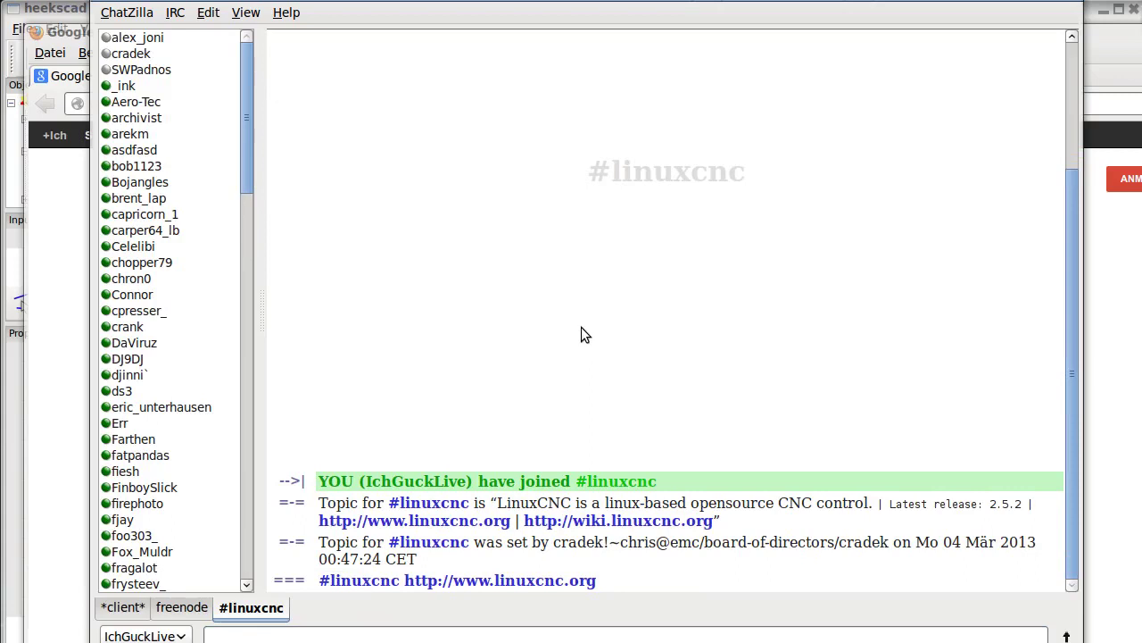
Quit ChatZilla despite the active network connection.
{"action": "left_click_drag", "start_coordinate": [851, 0], "coordinate": [849, 36]}
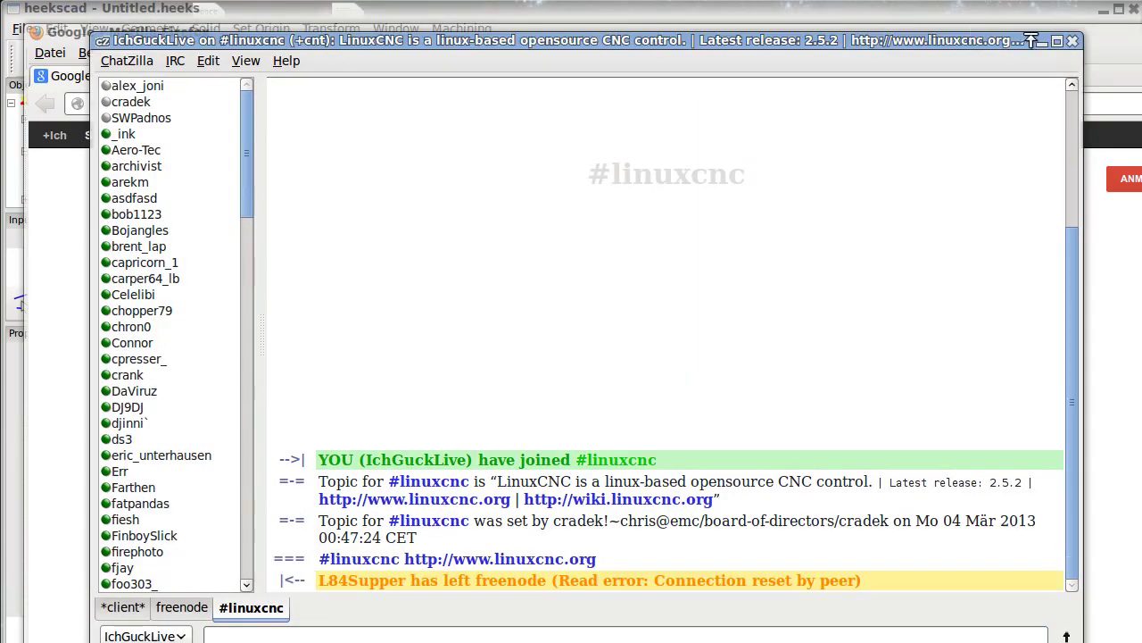
{"action": "left_click", "coordinate": [1073, 40]}
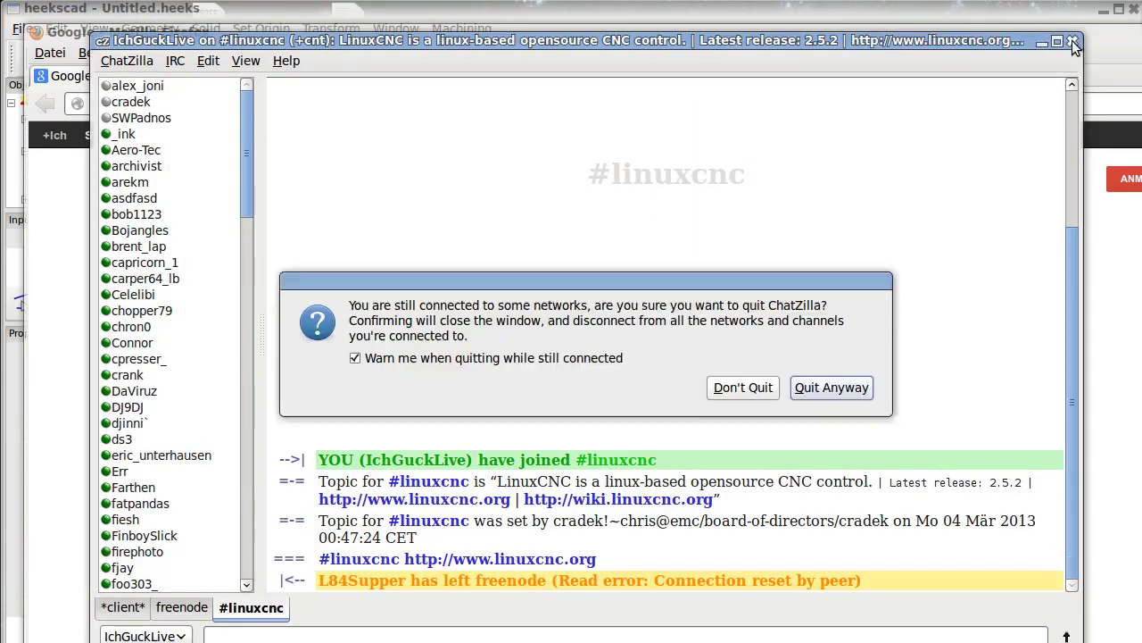
{"action": "left_click", "coordinate": [826, 388]}
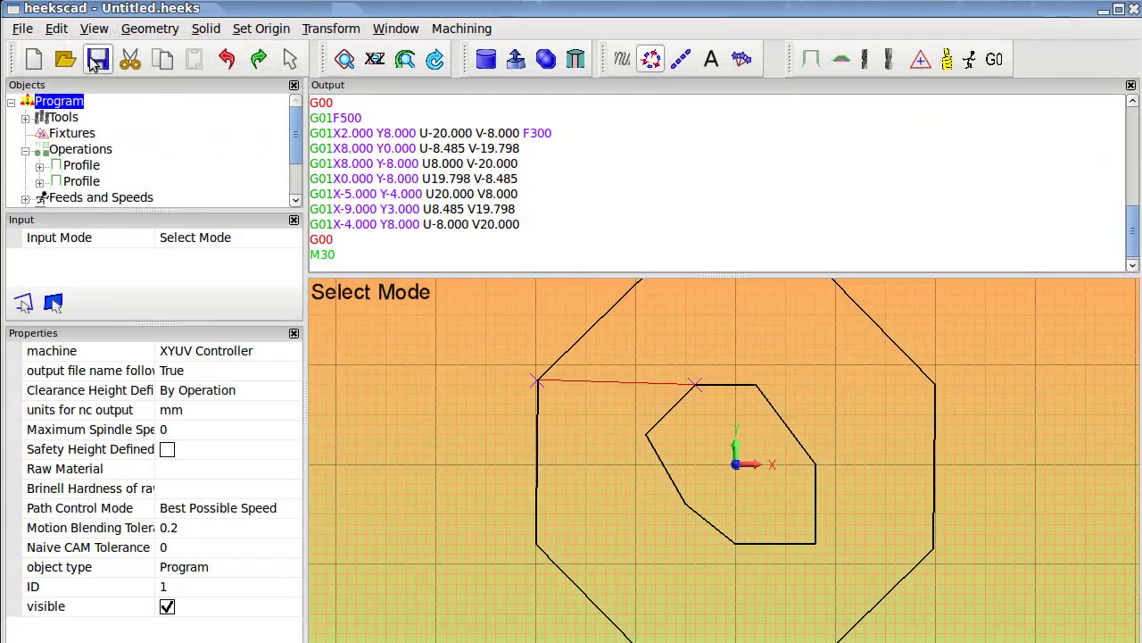
Start a new HeeksCAD document and discard the changes to Untitled.heeks.
{"action": "left_click", "coordinate": [22, 31]}
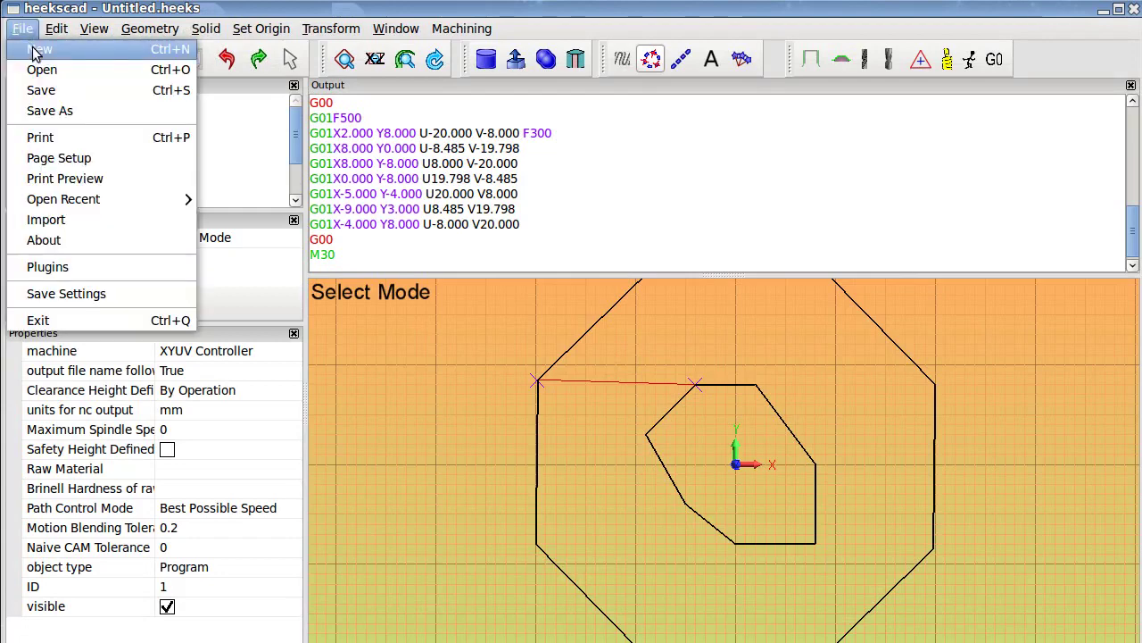
{"action": "left_click", "coordinate": [38, 49]}
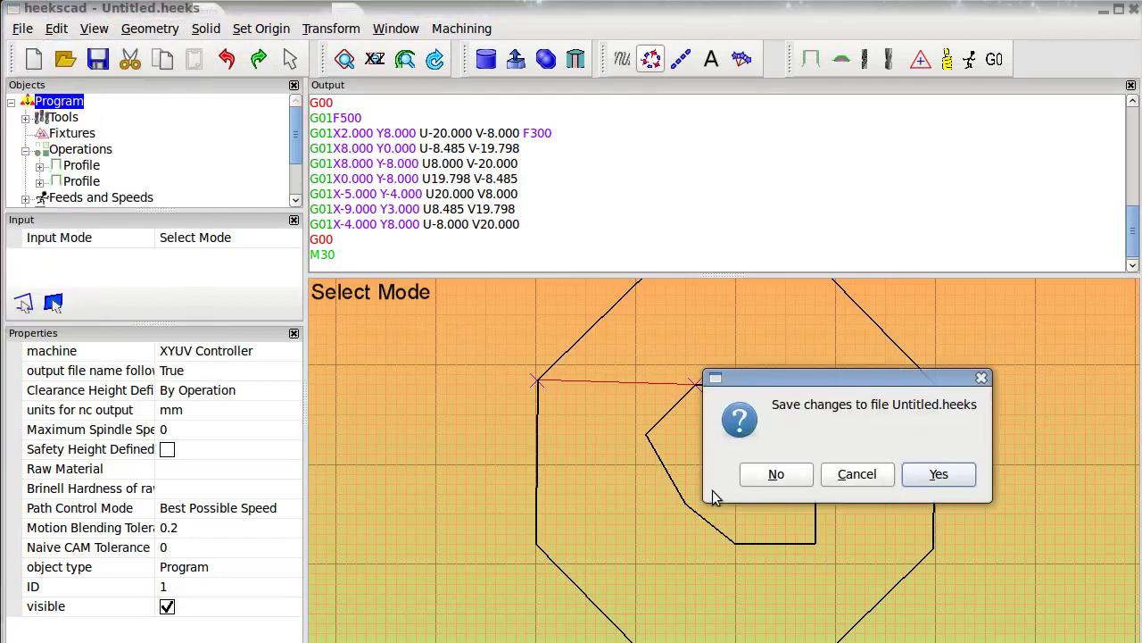
{"action": "left_click", "coordinate": [776, 474]}
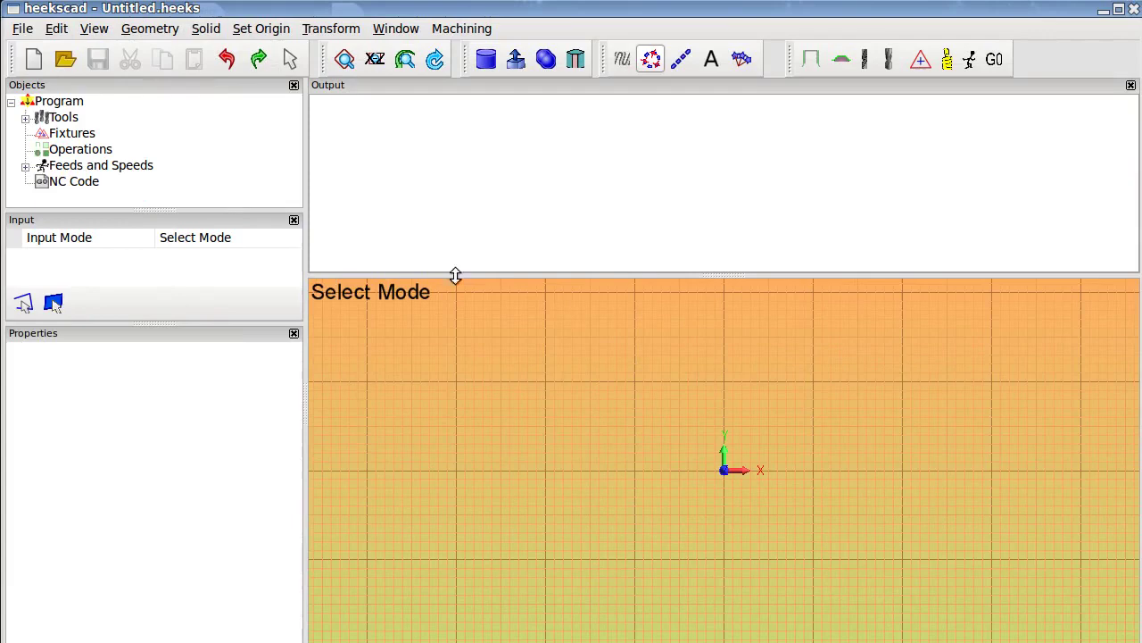
Set the Program object's machine to XYUV Controller.
{"action": "left_click", "coordinate": [62, 101]}
{"action": "left_click", "coordinate": [247, 355]}
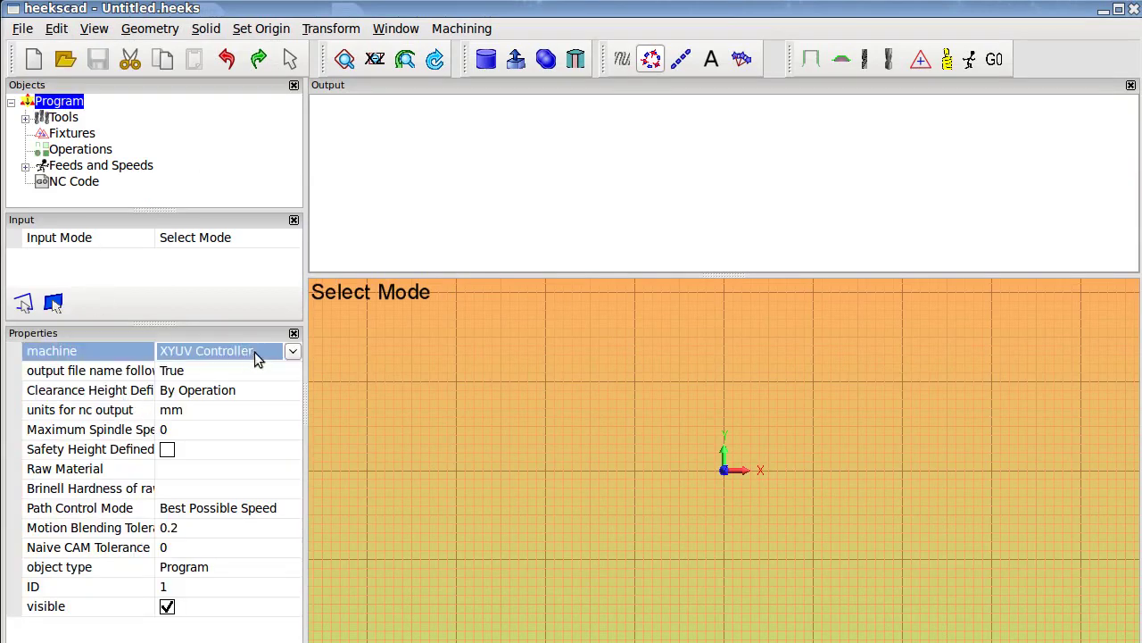
{"action": "left_click", "coordinate": [292, 352]}
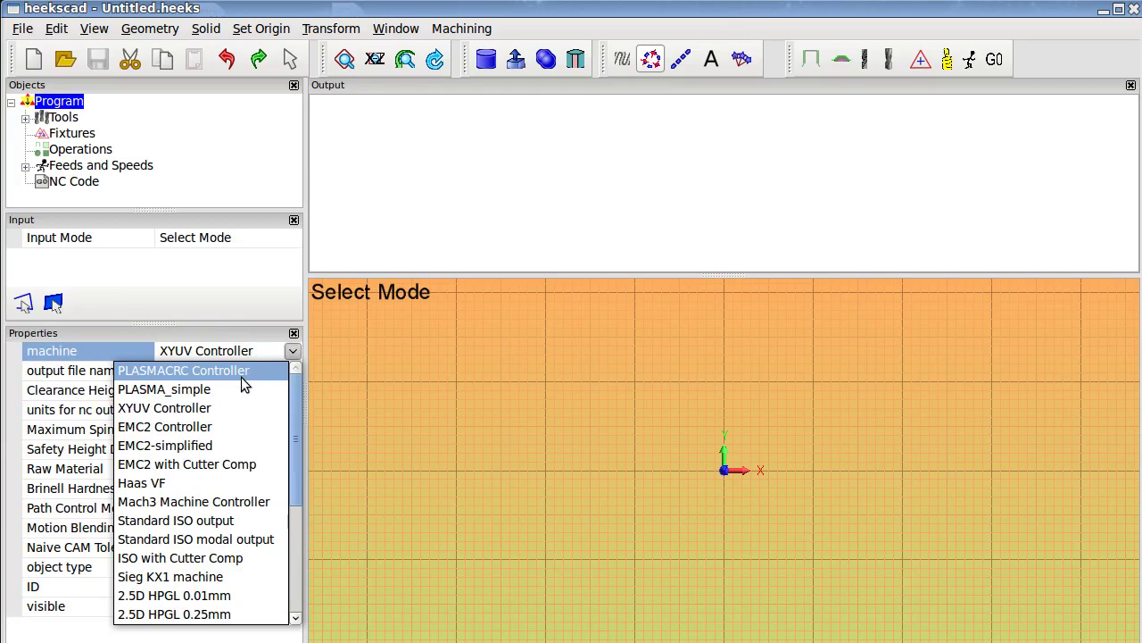
{"action": "left_click", "coordinate": [168, 410]}
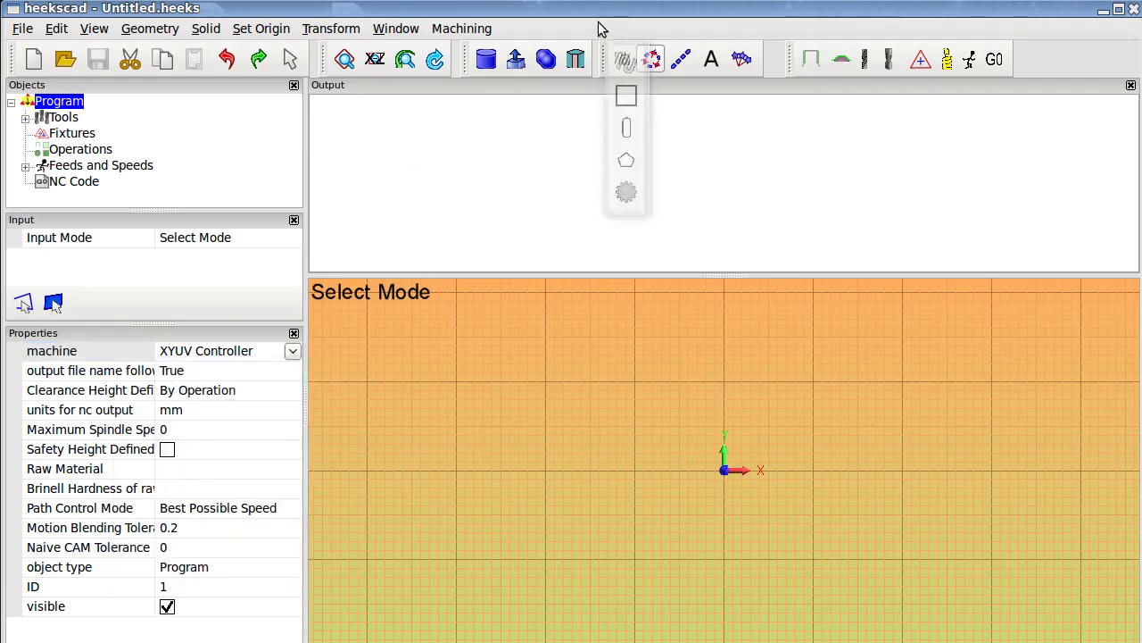
Draw an eight-sided polygon centred on the origin, nearly four major grid squares wide.
{"action": "left_click_drag", "start_coordinate": [612, 7], "coordinate": [608, 0]}
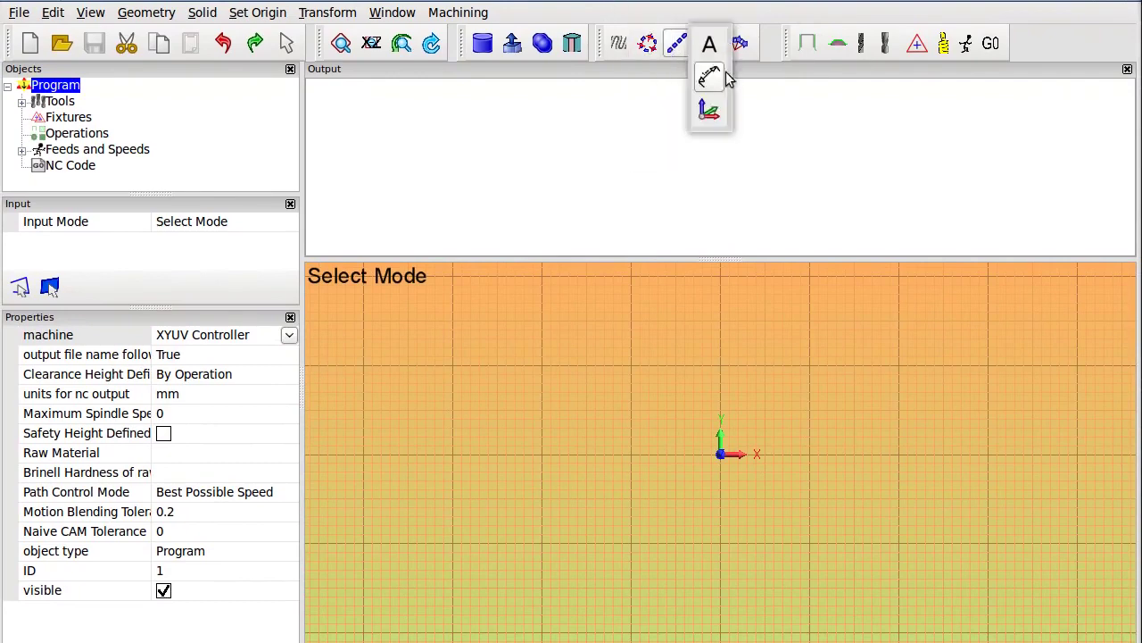
{"action": "mouse_move", "coordinate": [618, 47]}
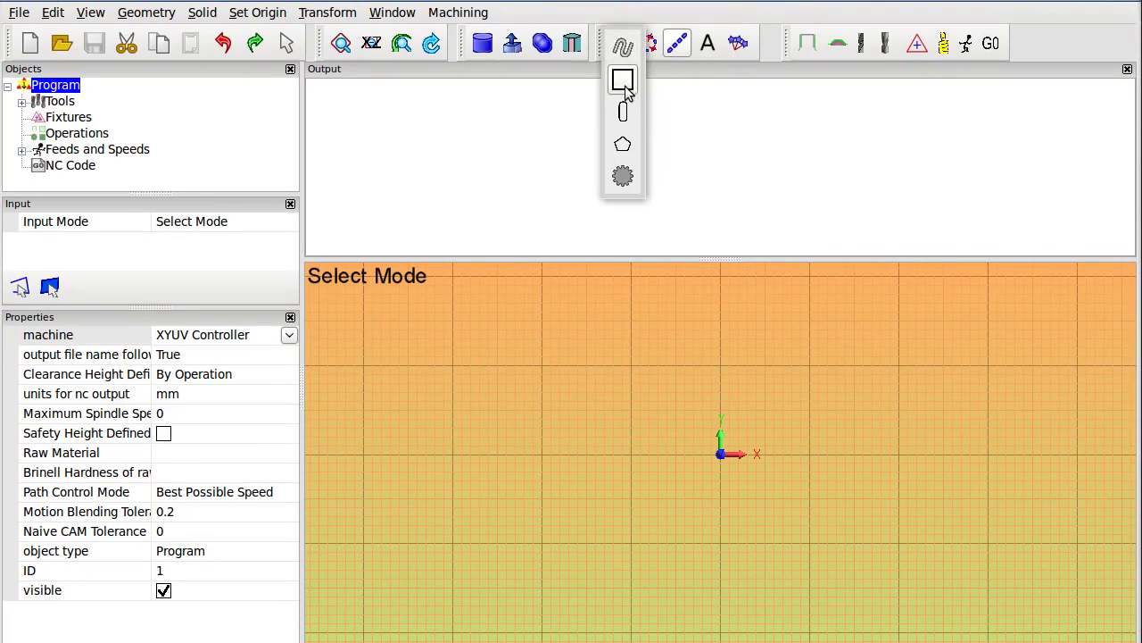
{"action": "left_click", "coordinate": [619, 142]}
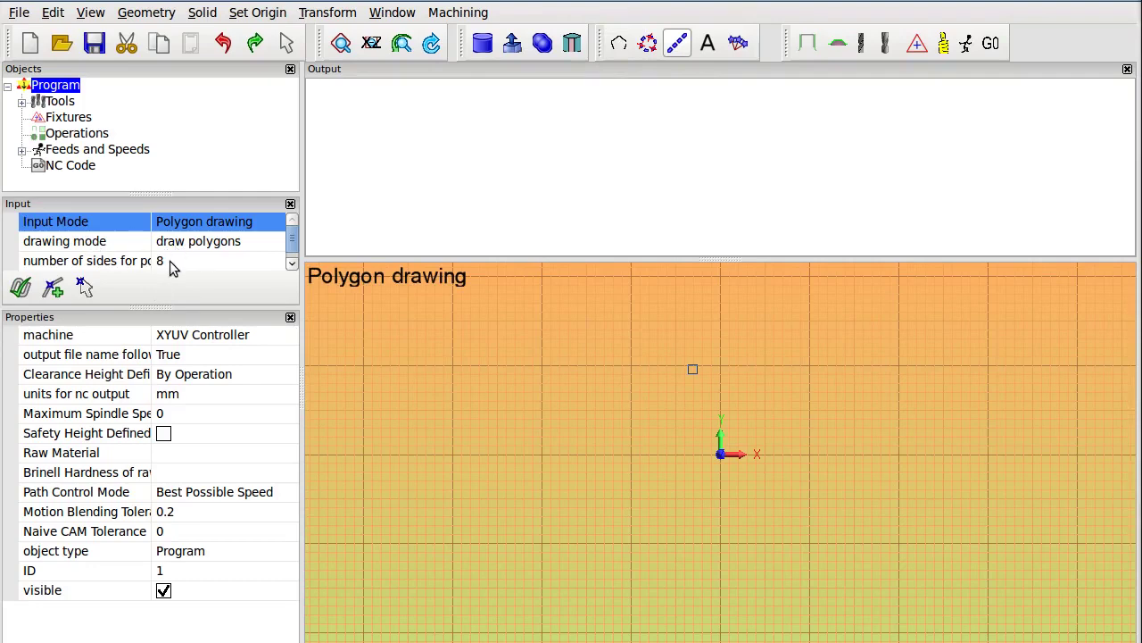
{"action": "left_click", "coordinate": [722, 455]}
{"action": "left_click", "coordinate": [553, 523]}
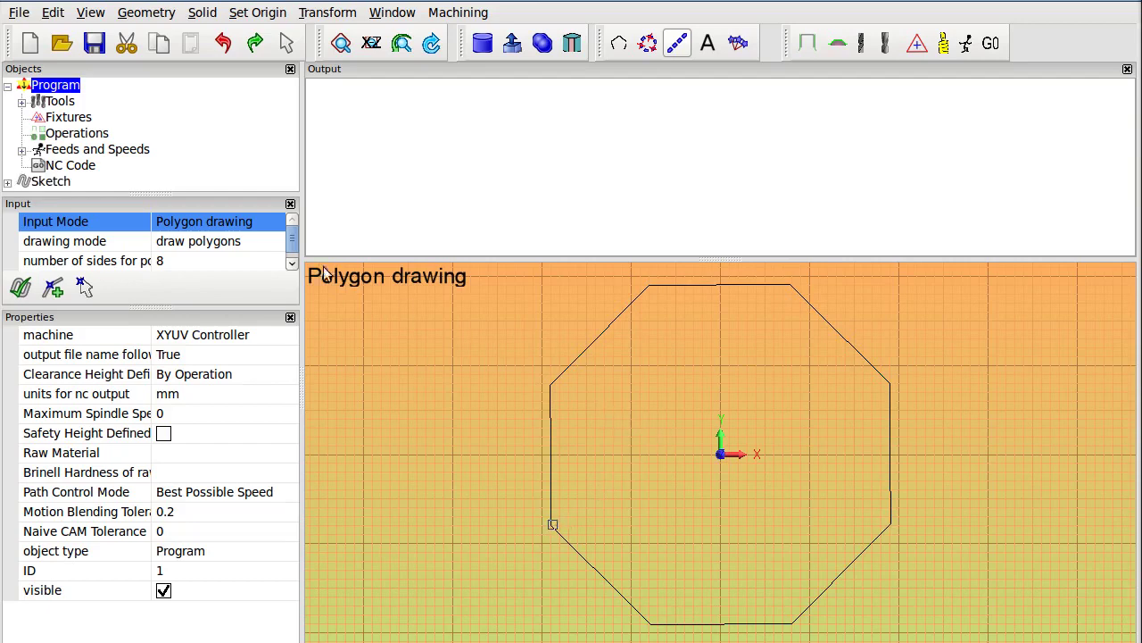
Draw a closed, irregular eight-segment line sketch clockwise around the origin, inside the octagon.
{"action": "mouse_move", "coordinate": [619, 44]}
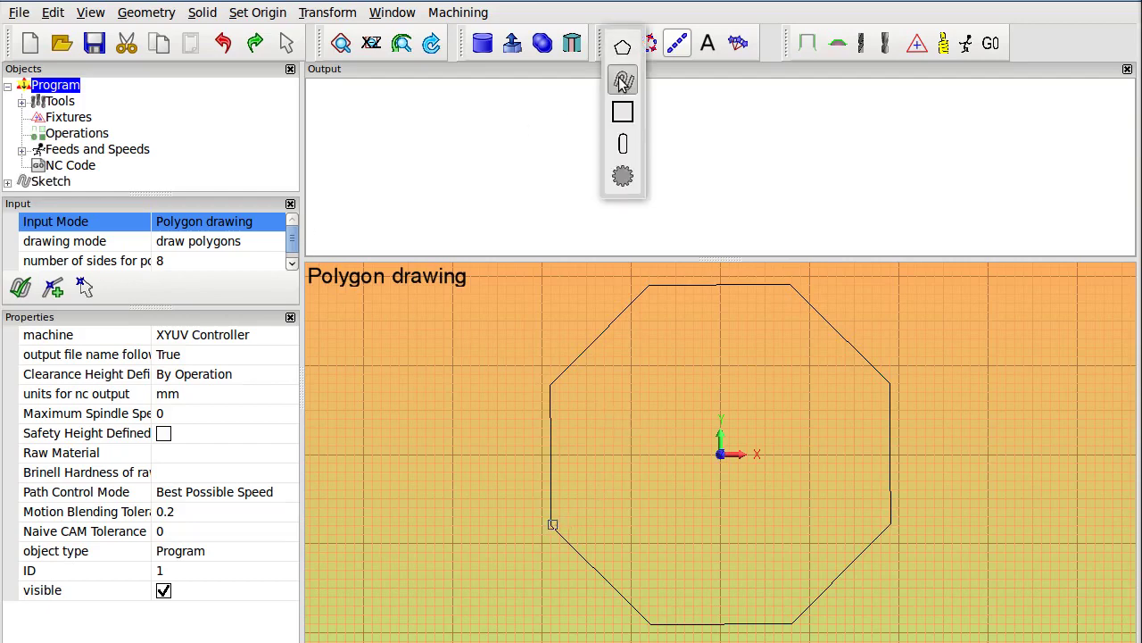
{"action": "left_click", "coordinate": [619, 78]}
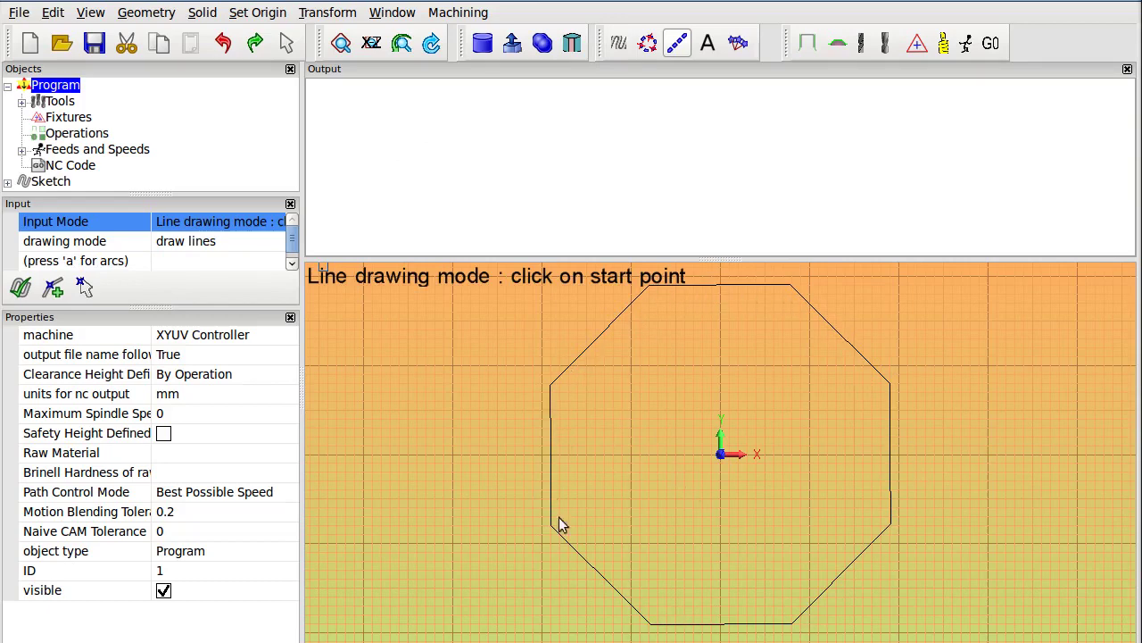
{"action": "left_click", "coordinate": [668, 480]}
{"action": "left_click", "coordinate": [633, 399]}
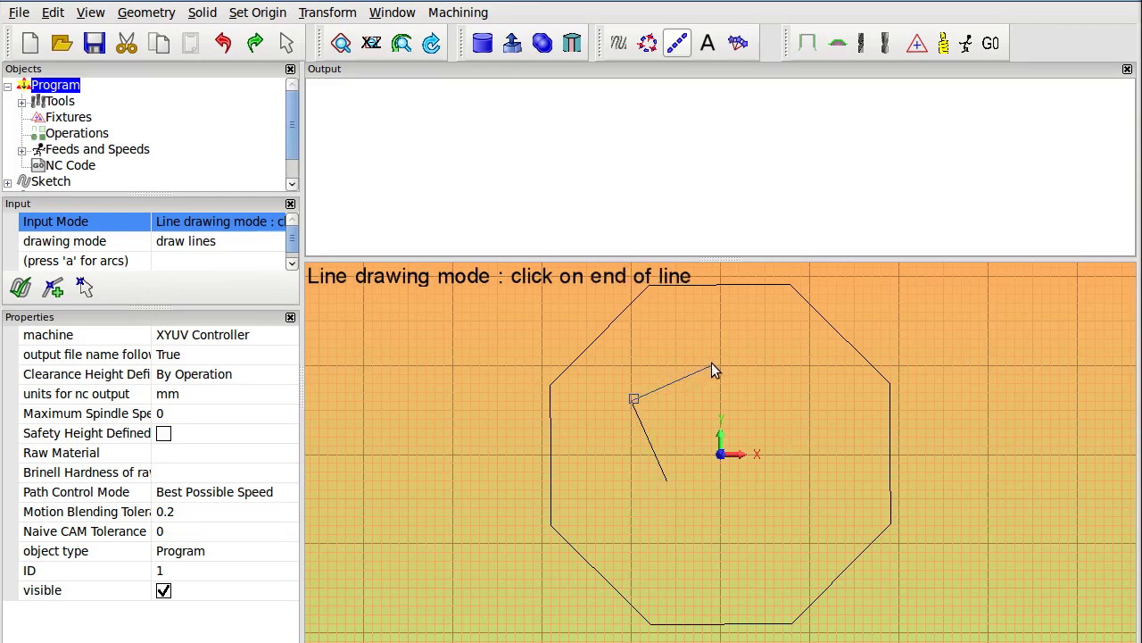
{"action": "left_click", "coordinate": [703, 372]}
{"action": "left_click", "coordinate": [783, 374]}
{"action": "left_click", "coordinate": [855, 437]}
{"action": "left_click", "coordinate": [854, 523]}
{"action": "left_click", "coordinate": [769, 554]}
{"action": "left_click", "coordinate": [711, 524]}
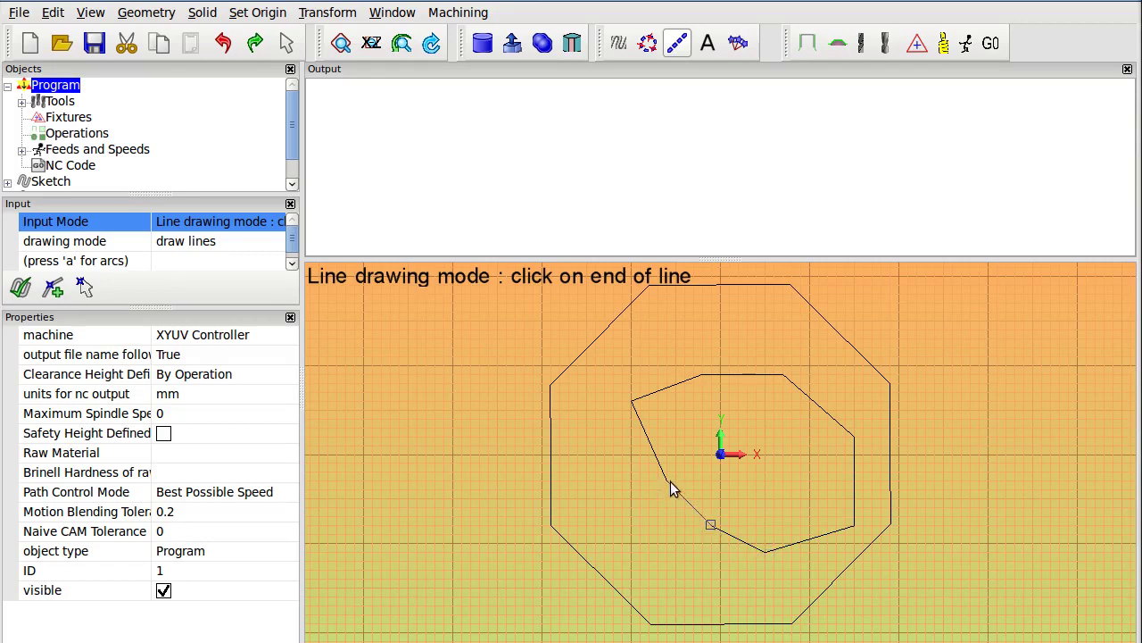
{"action": "left_click", "coordinate": [667, 482]}
{"action": "key", "text": "Escape"}
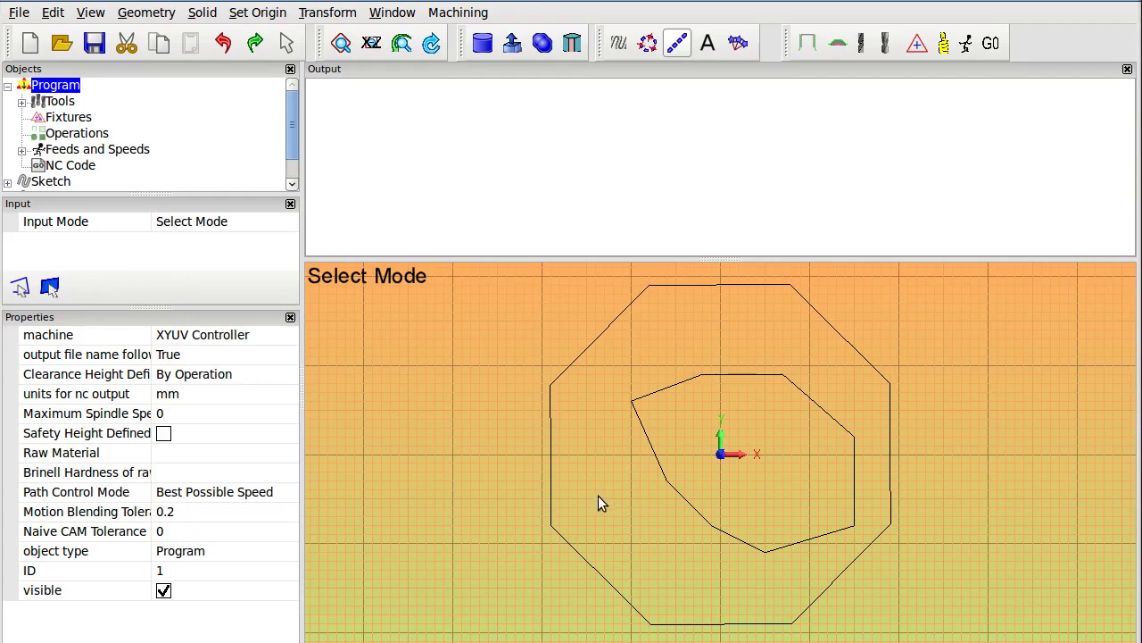
Enlarge the object tree to show both sketches and set the inner sketch's object title to UV.
{"action": "scroll", "coordinate": [153, 178], "scroll_direction": "down", "scroll_amount": 1}
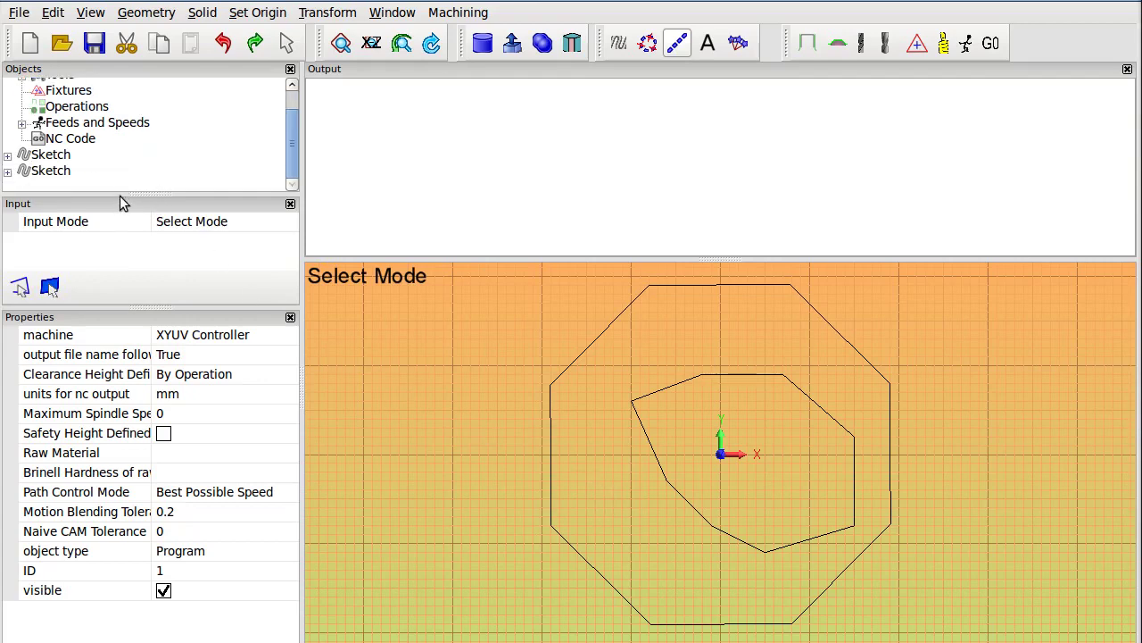
{"action": "left_click_drag", "start_coordinate": [120, 195], "coordinate": [132, 224]}
{"action": "left_click", "coordinate": [50, 182]}
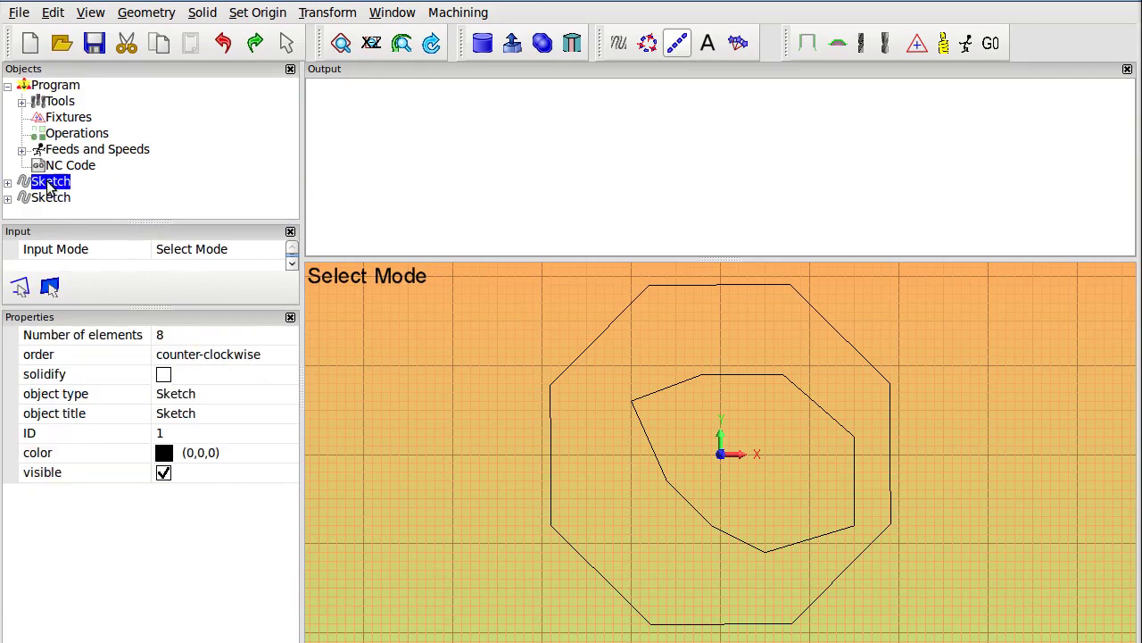
{"action": "left_click", "coordinate": [50, 197]}
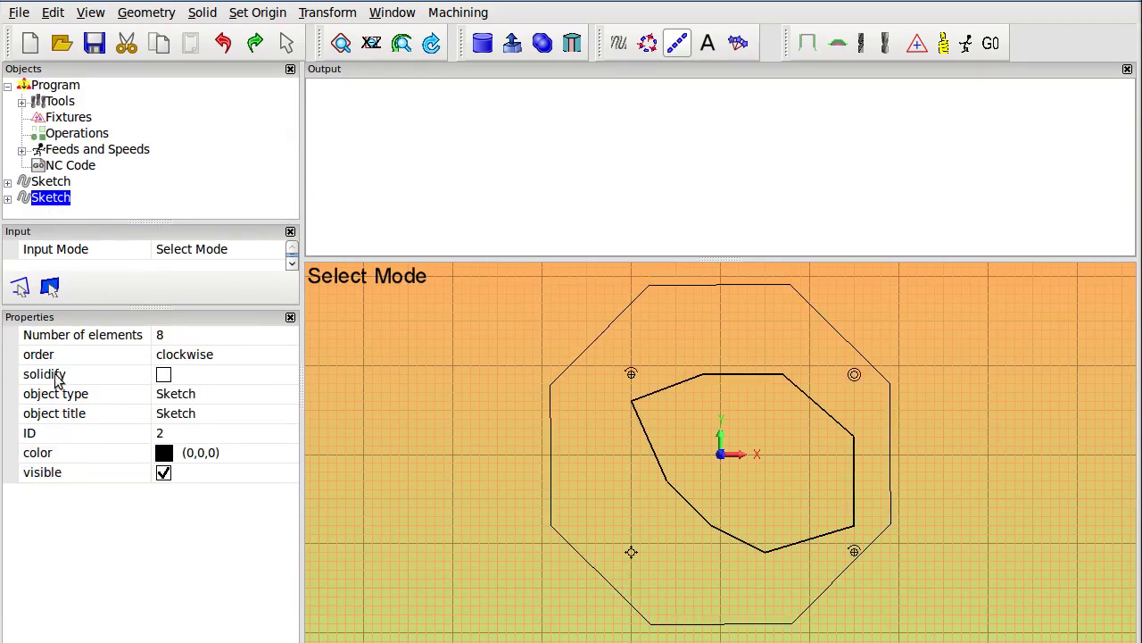
{"action": "left_click", "coordinate": [164, 414]}
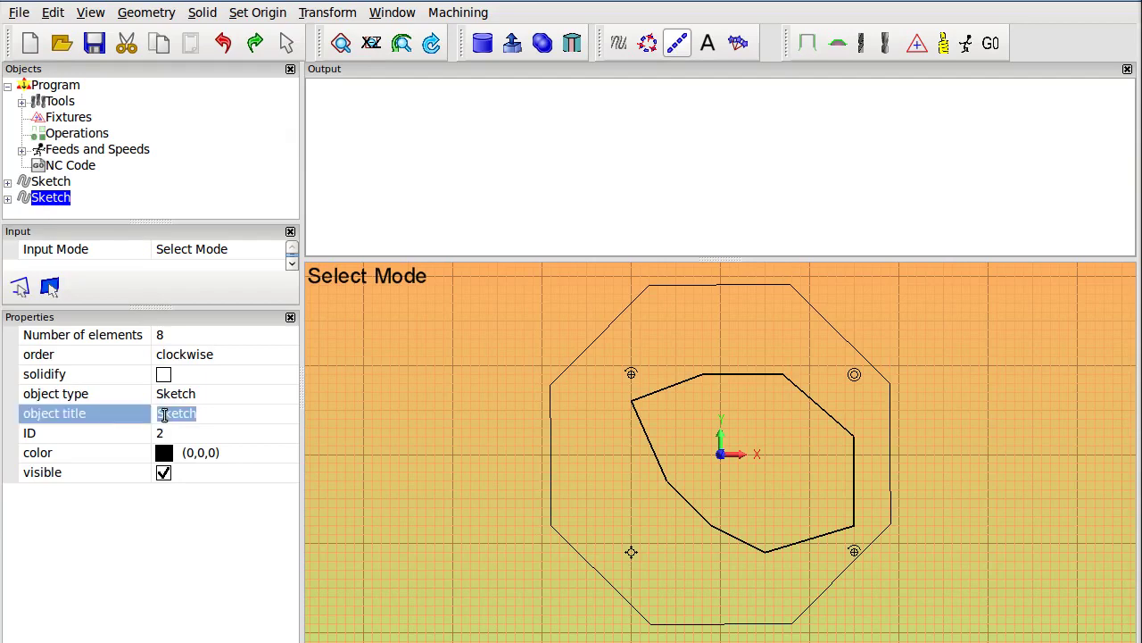
{"action": "type", "text": "UV"}
{"action": "key", "text": "Return"}
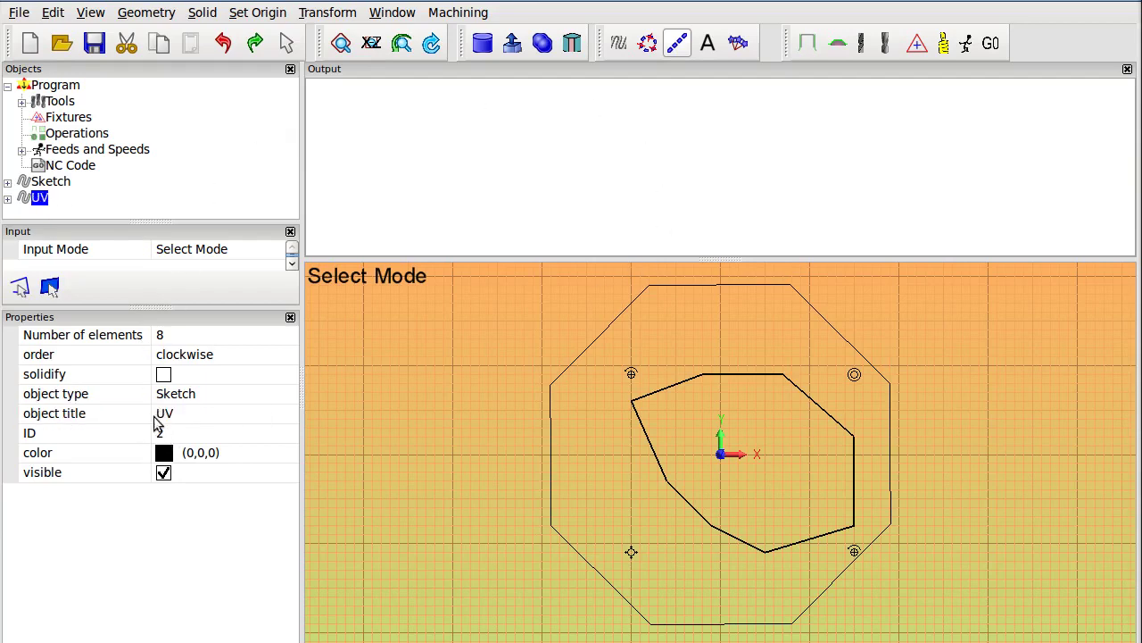
Set the outer octagon sketch's object title to XY.
{"action": "left_click", "coordinate": [45, 182]}
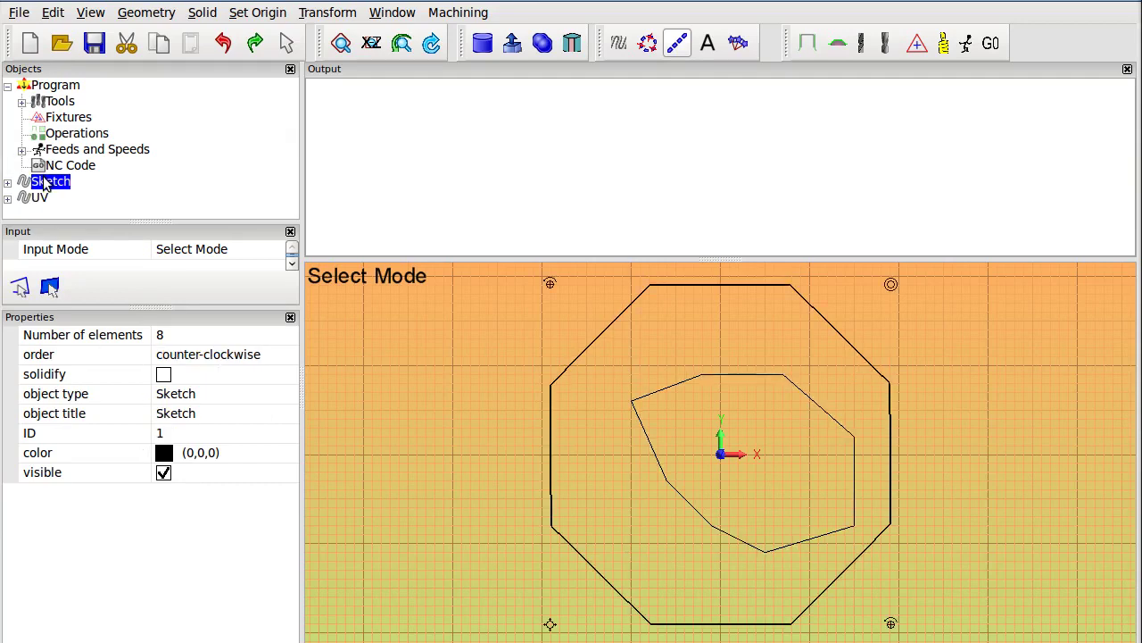
{"action": "double_click", "coordinate": [170, 414]}
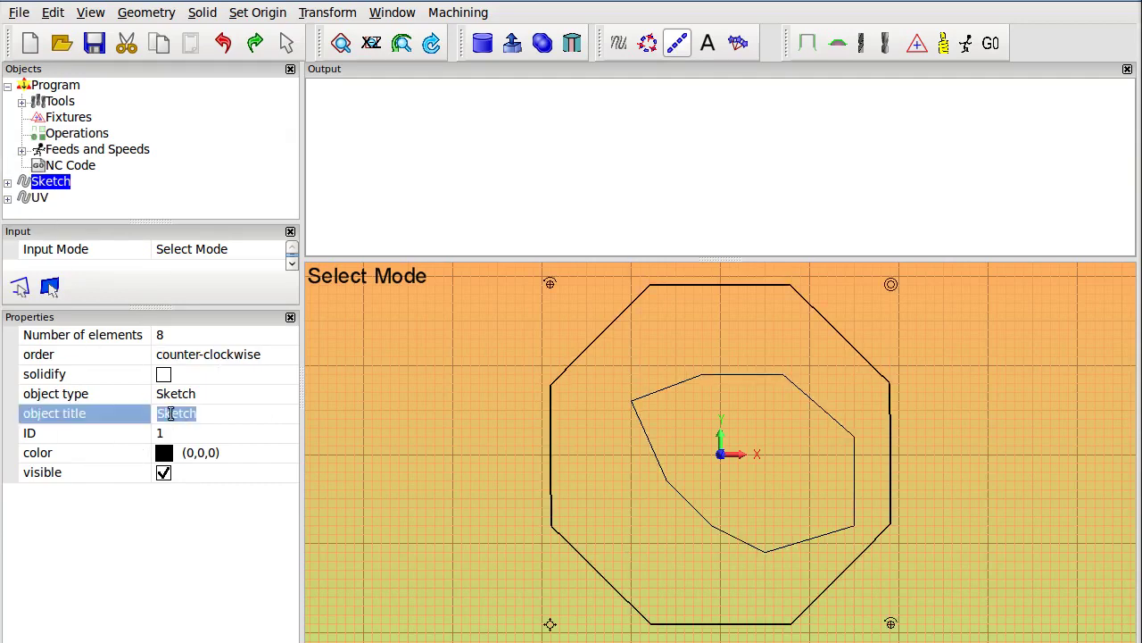
{"action": "type", "text": "XY"}
{"action": "key", "text": "Return"}
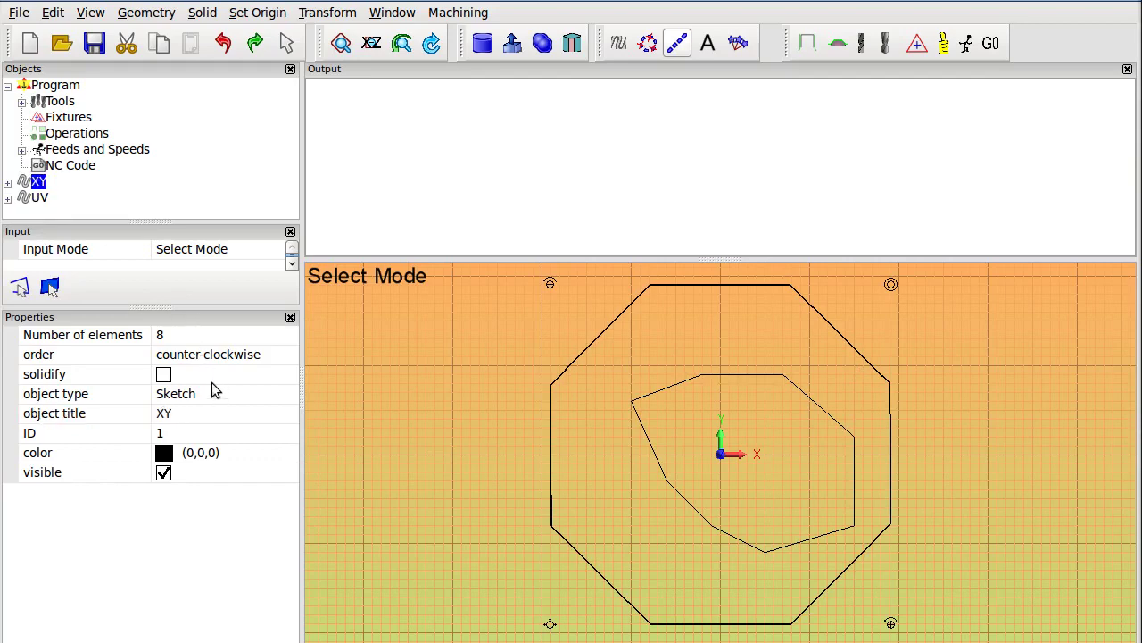
Create a Profile machining operation from the UV sketch.
{"action": "left_click", "coordinate": [39, 199]}
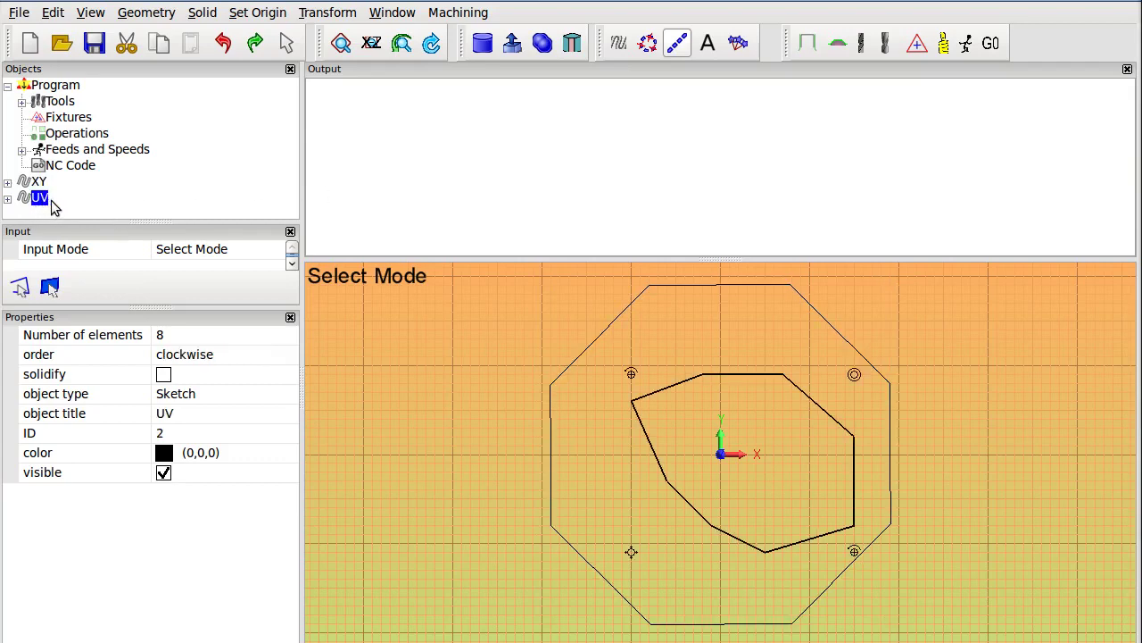
{"action": "left_click", "coordinate": [808, 46]}
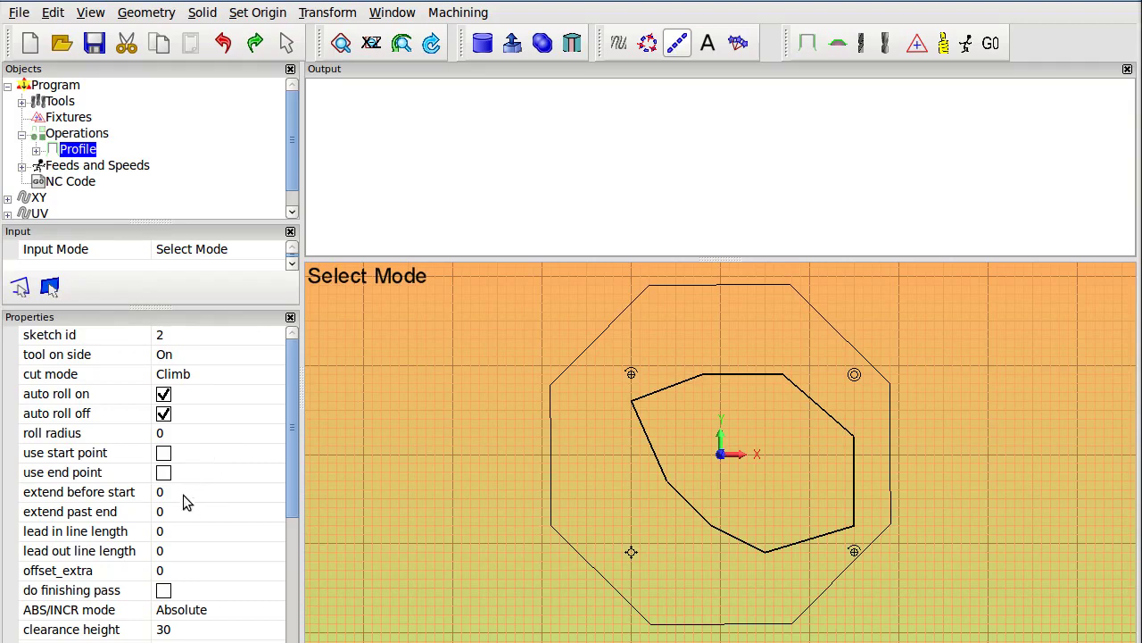
Set the UV profile operation's horizontal feed rate to 300.
{"action": "scroll", "coordinate": [183, 502], "scroll_direction": "down", "scroll_amount": 1}
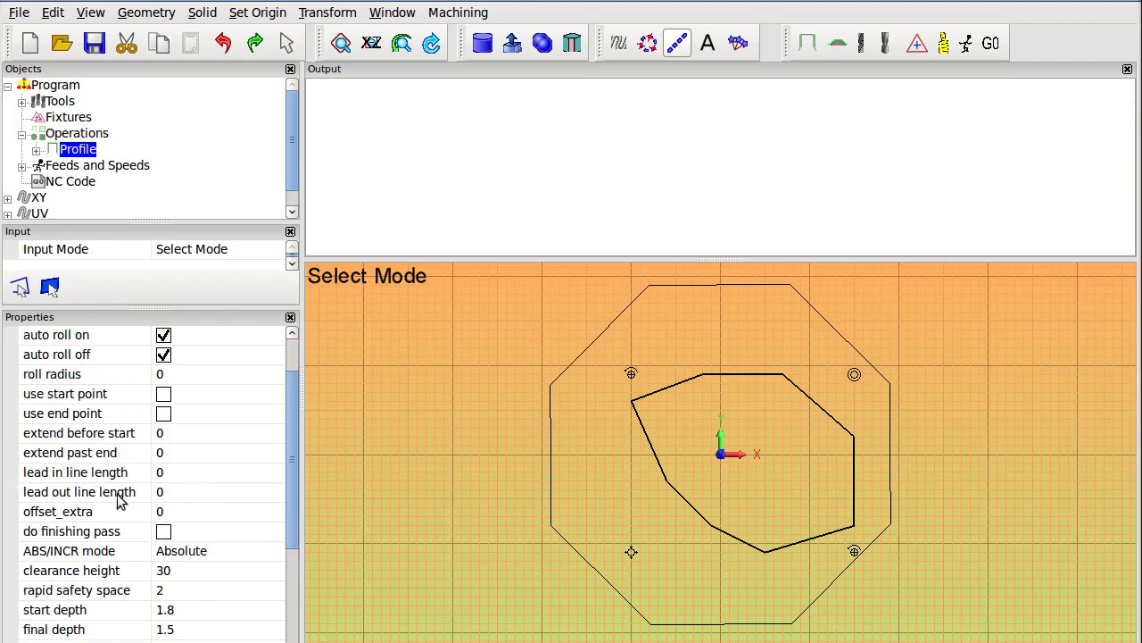
{"action": "scroll", "coordinate": [199, 531], "scroll_direction": "down", "scroll_amount": 1}
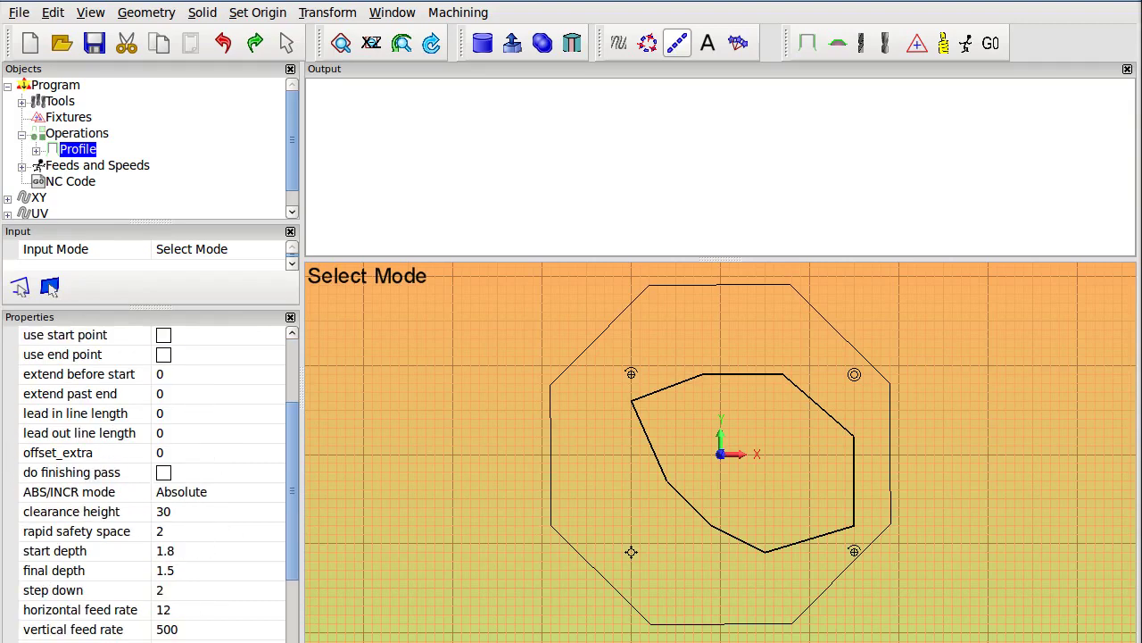
{"action": "left_click_drag", "start_coordinate": [238, 641], "coordinate": [236, 641]}
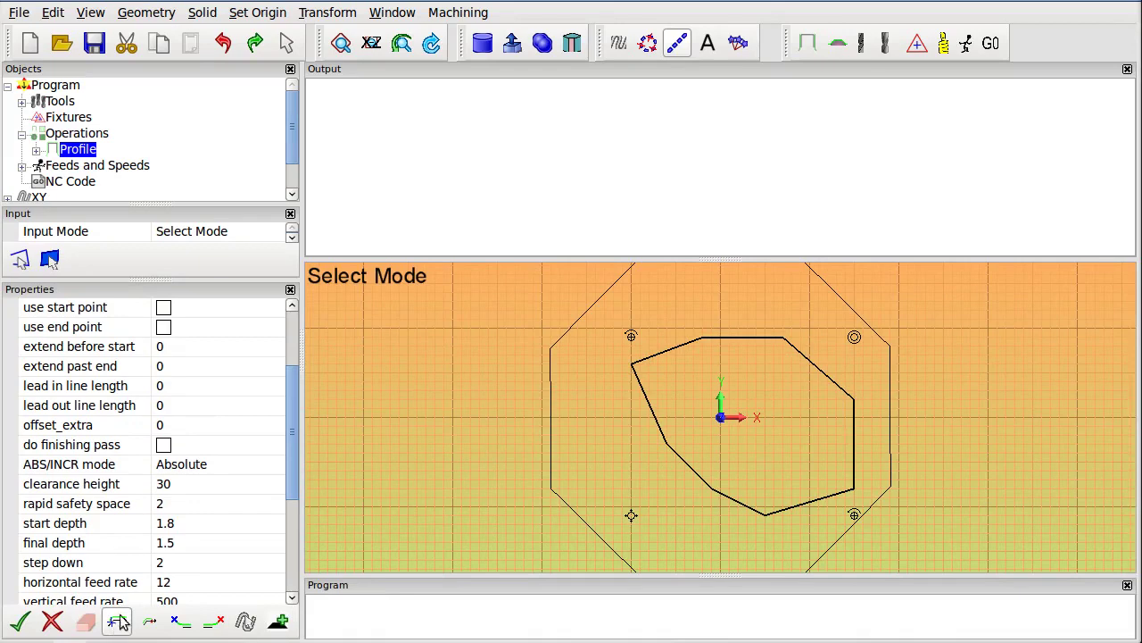
{"action": "scroll", "coordinate": [192, 506], "scroll_direction": "down", "scroll_amount": 1}
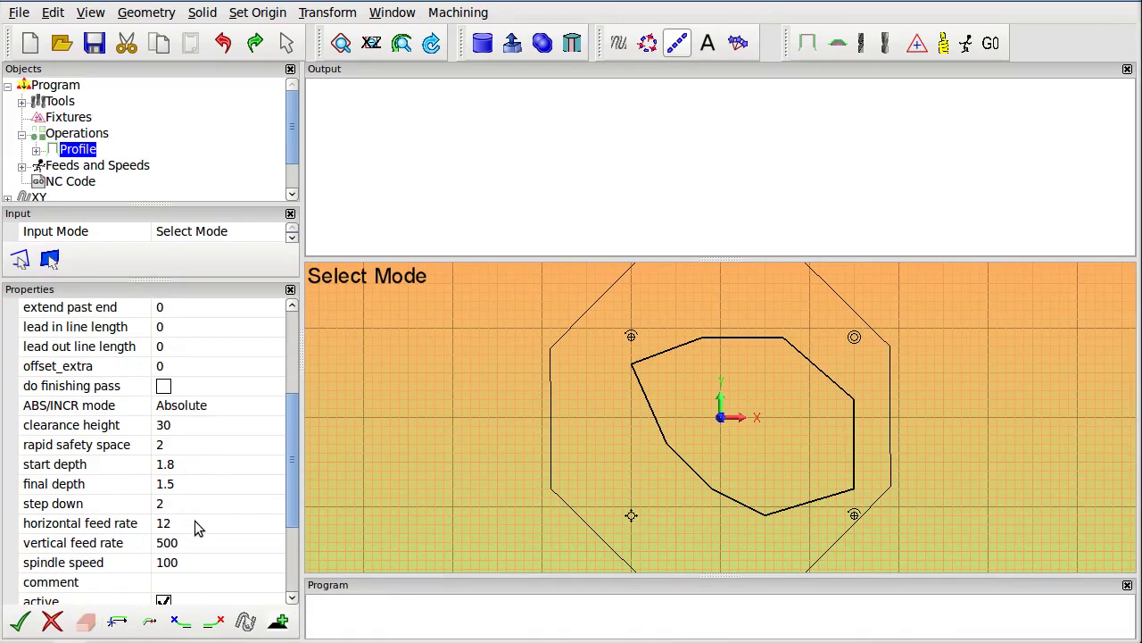
{"action": "left_click", "coordinate": [196, 524]}
{"action": "type", "text": "30"}
{"action": "key", "text": "Return"}
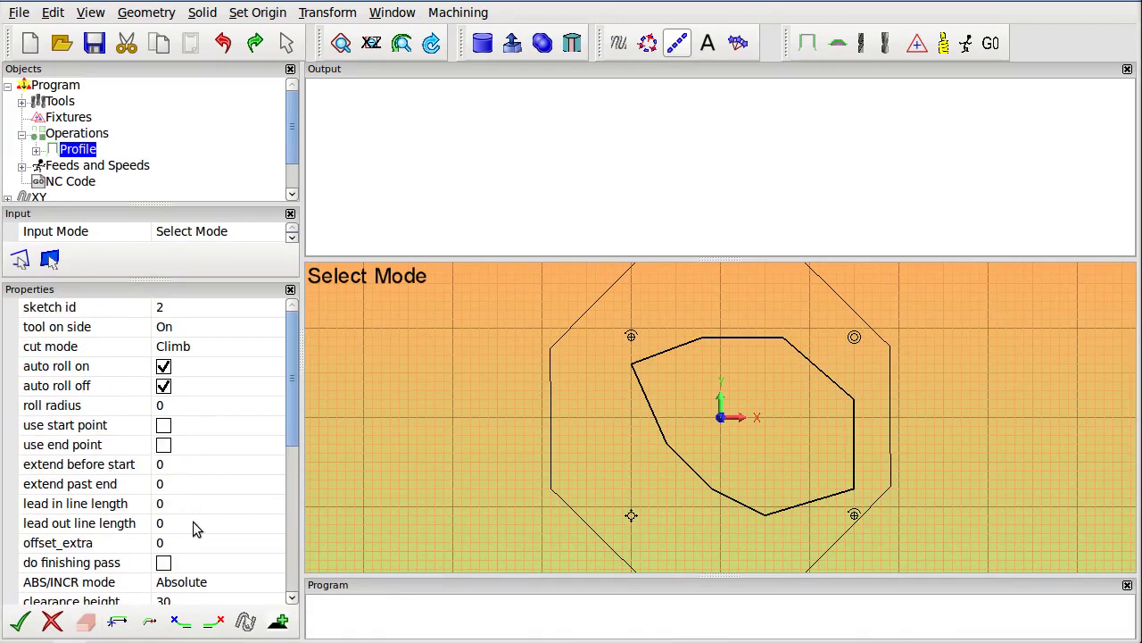
Pick the inner sketch's leftmost corner at X-10 Y6 as the UV profile's start point and accept the operation.
{"action": "left_click", "coordinate": [119, 622]}
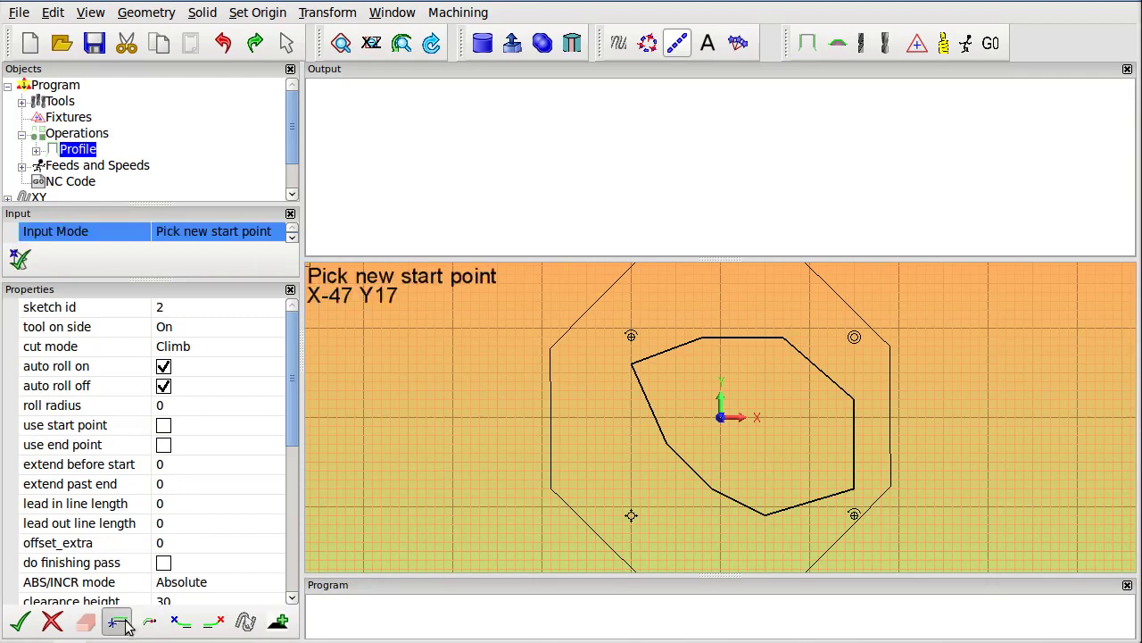
{"action": "left_click", "coordinate": [632, 363]}
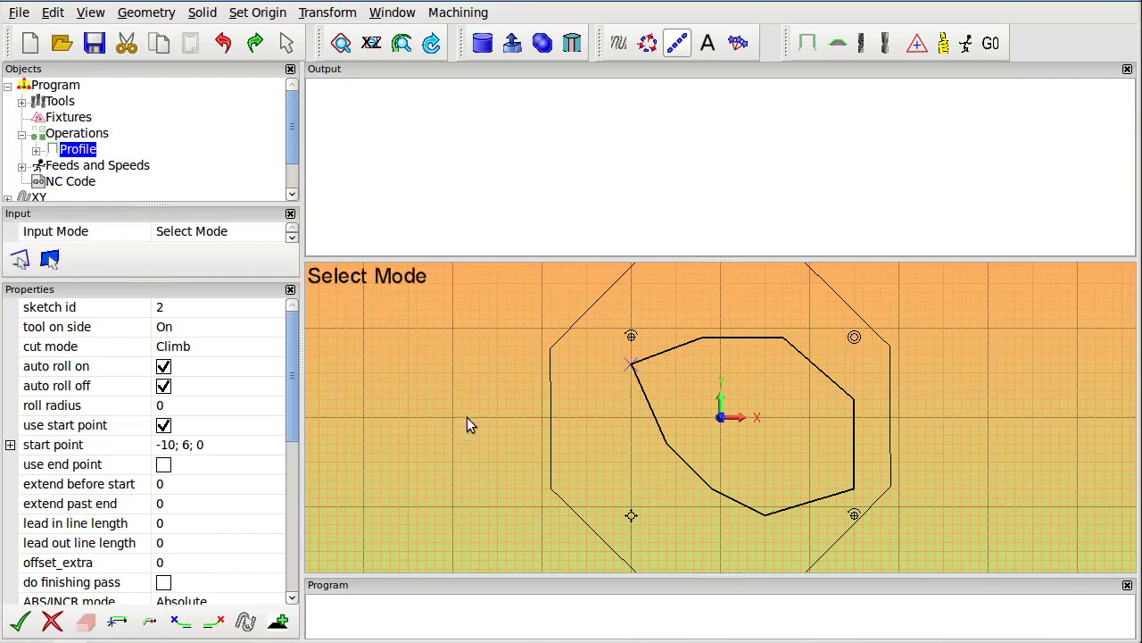
{"action": "left_click", "coordinate": [19, 621]}
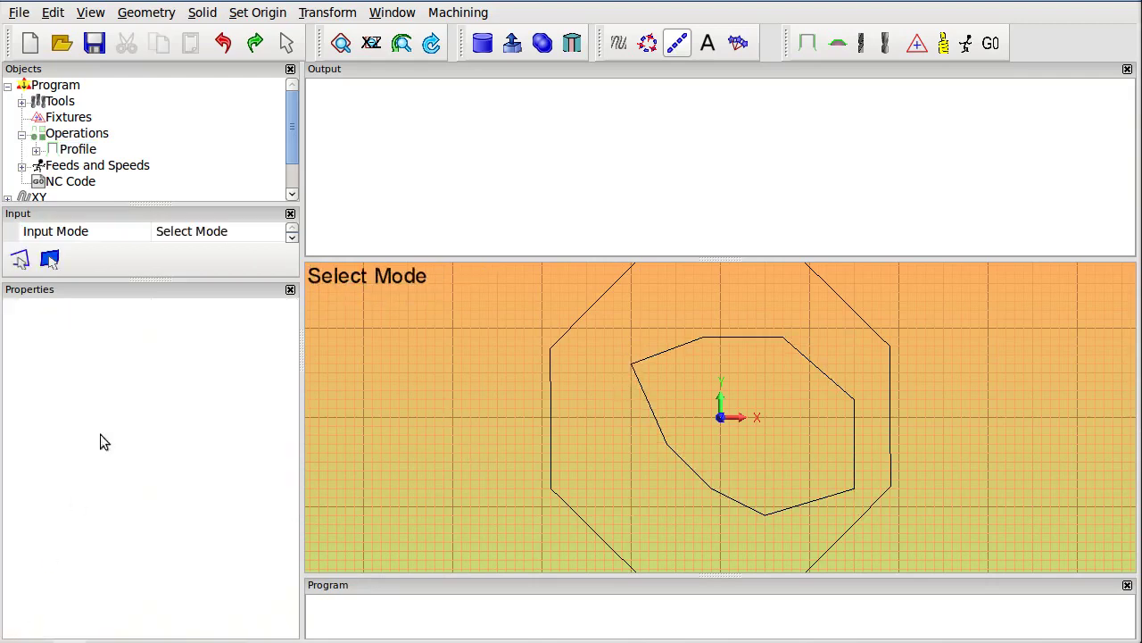
Create a Profile machining operation from the XY sketch.
{"action": "scroll", "coordinate": [97, 175], "scroll_direction": "down", "scroll_amount": 1}
{"action": "left_click", "coordinate": [39, 178]}
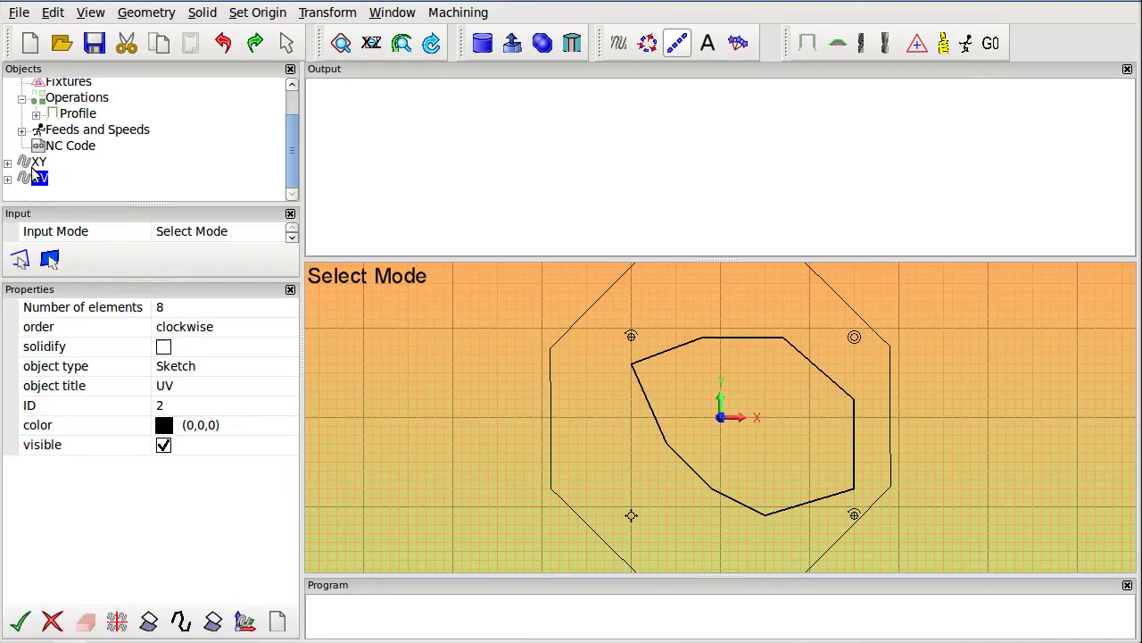
{"action": "left_click", "coordinate": [37, 163]}
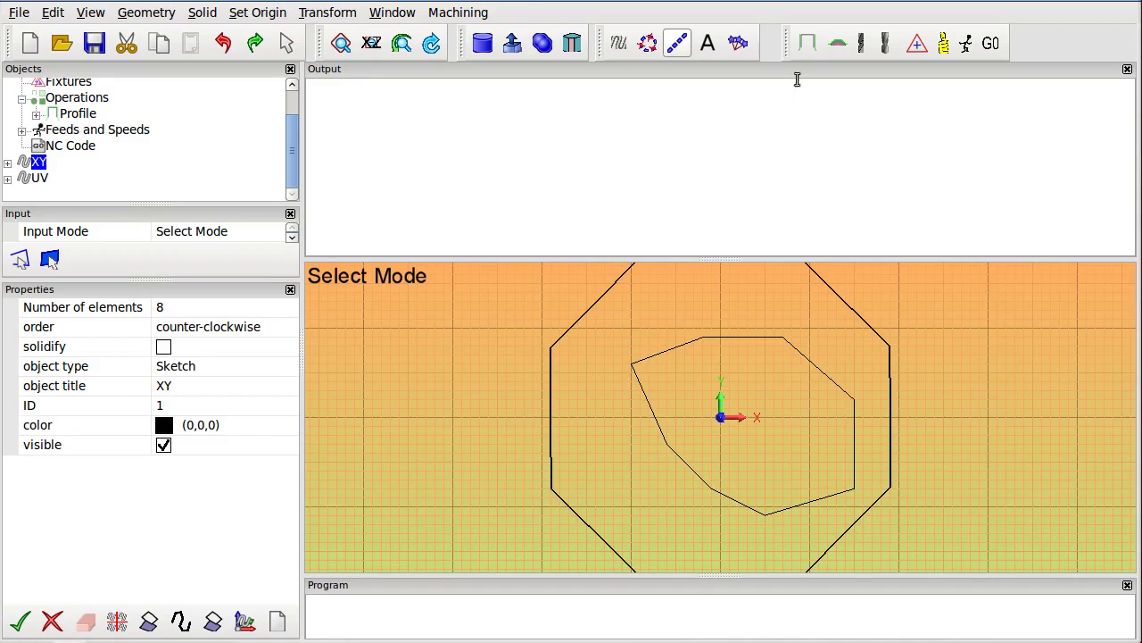
{"action": "left_click", "coordinate": [806, 46]}
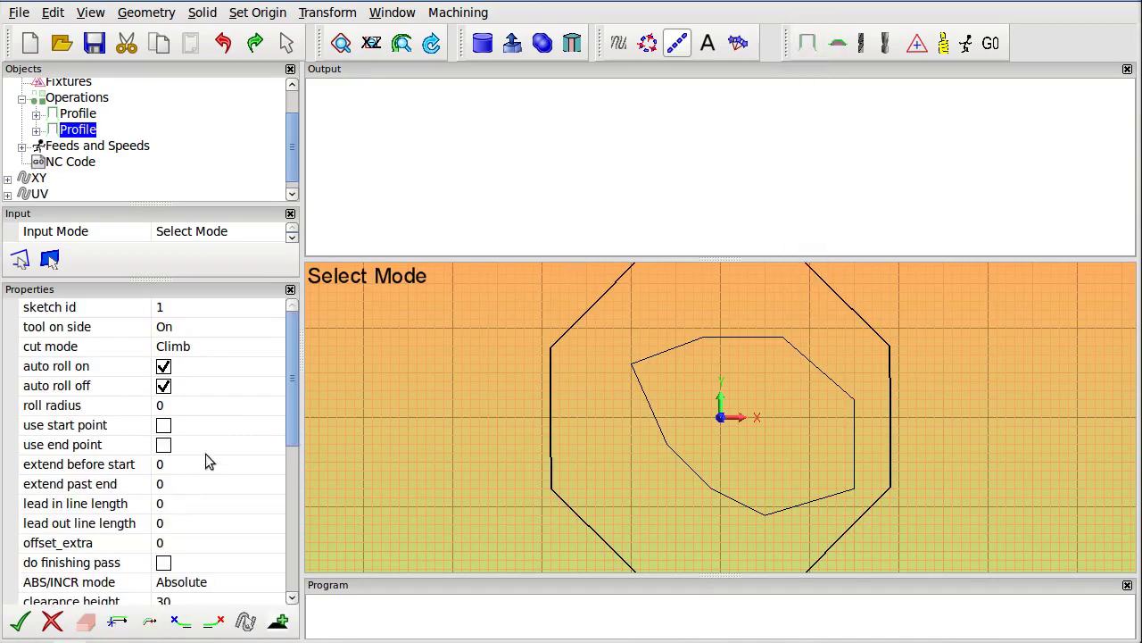
Set the XY profile operation's horizontal feed rate to 300.
{"action": "scroll", "coordinate": [183, 518], "scroll_direction": "down", "scroll_amount": 4}
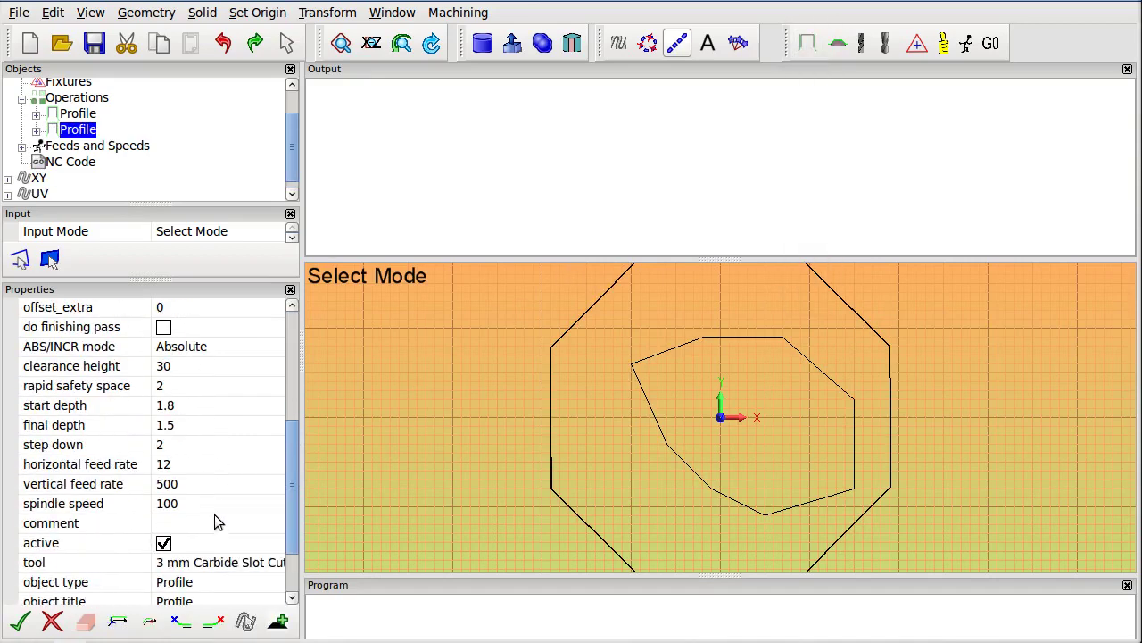
{"action": "left_click", "coordinate": [180, 465]}
{"action": "type", "text": "3"}
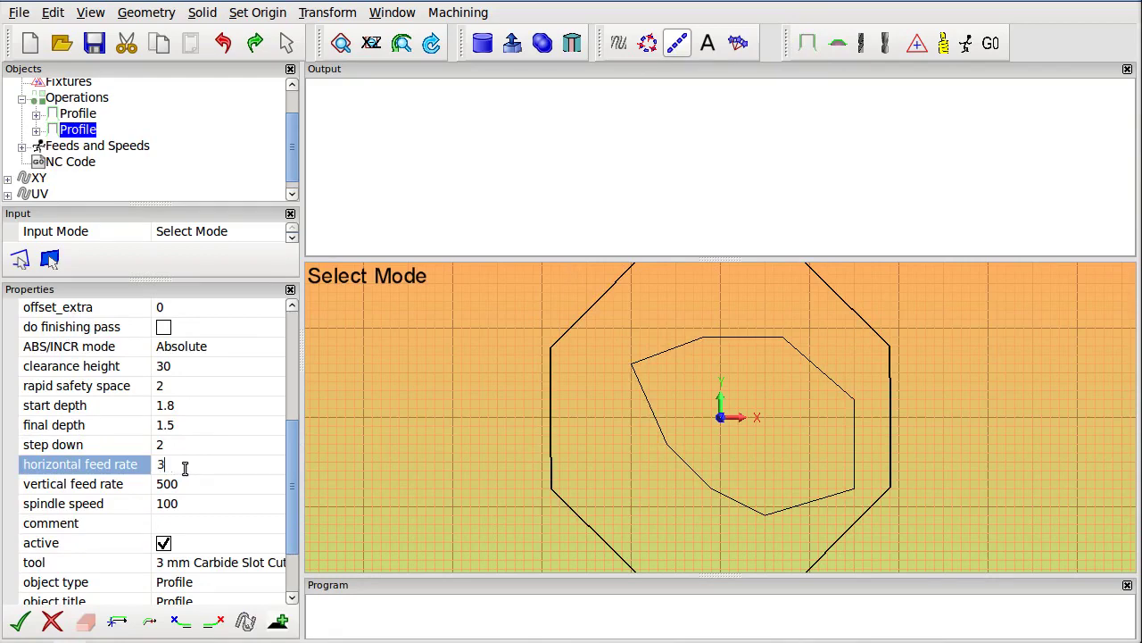
{"action": "key", "text": "Return"}
Pick the octagon's upper-left corner at the top of its left edge as the XY profile's start point and accept the operation.
{"action": "left_click", "coordinate": [117, 621]}
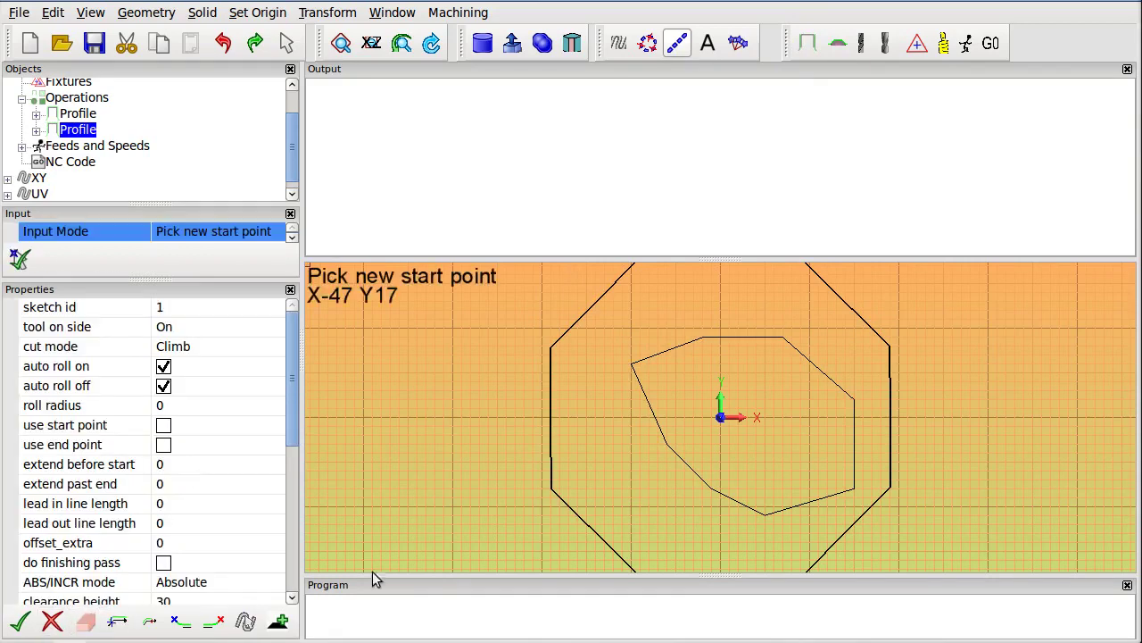
{"action": "left_click", "coordinate": [550, 349]}
{"action": "left_click", "coordinate": [22, 623]}
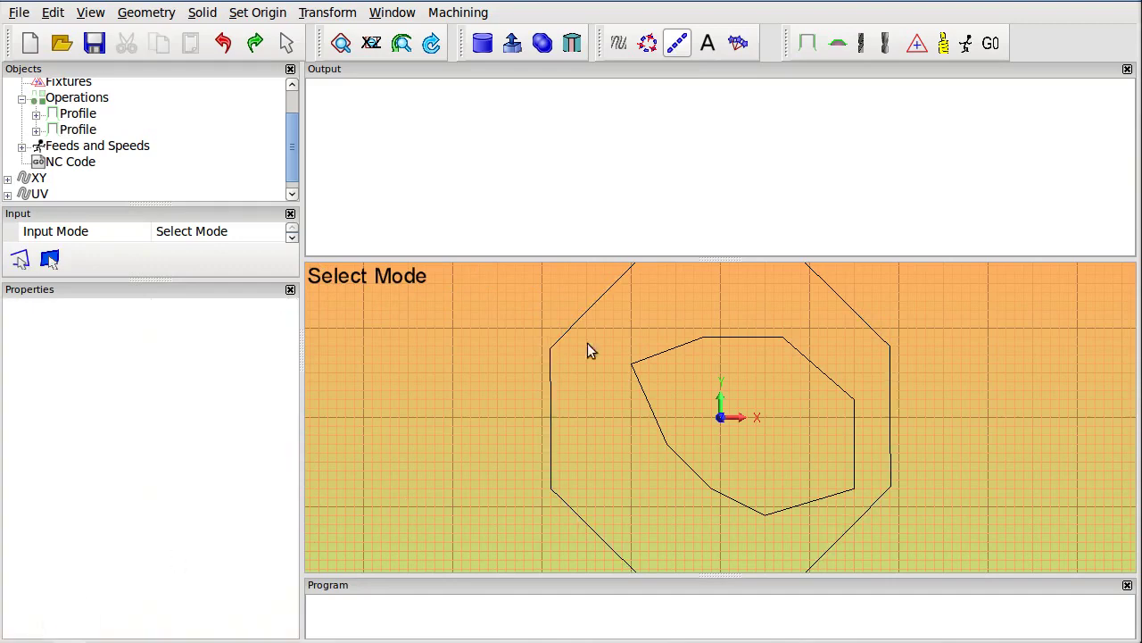
Post-process the program to G-code and examine the UV moves and the combined XYUV moves in the output.
{"action": "left_click", "coordinate": [991, 50]}
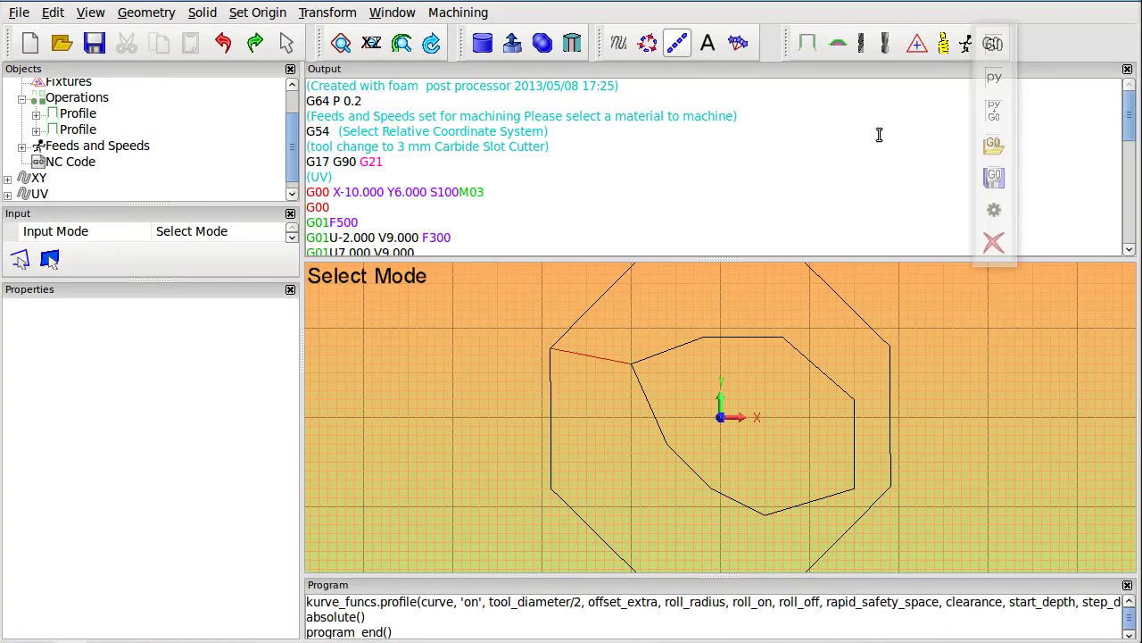
{"action": "scroll", "coordinate": [443, 209], "scroll_direction": "down", "scroll_amount": 4}
{"action": "scroll", "coordinate": [443, 209], "scroll_direction": "down", "scroll_amount": 4}
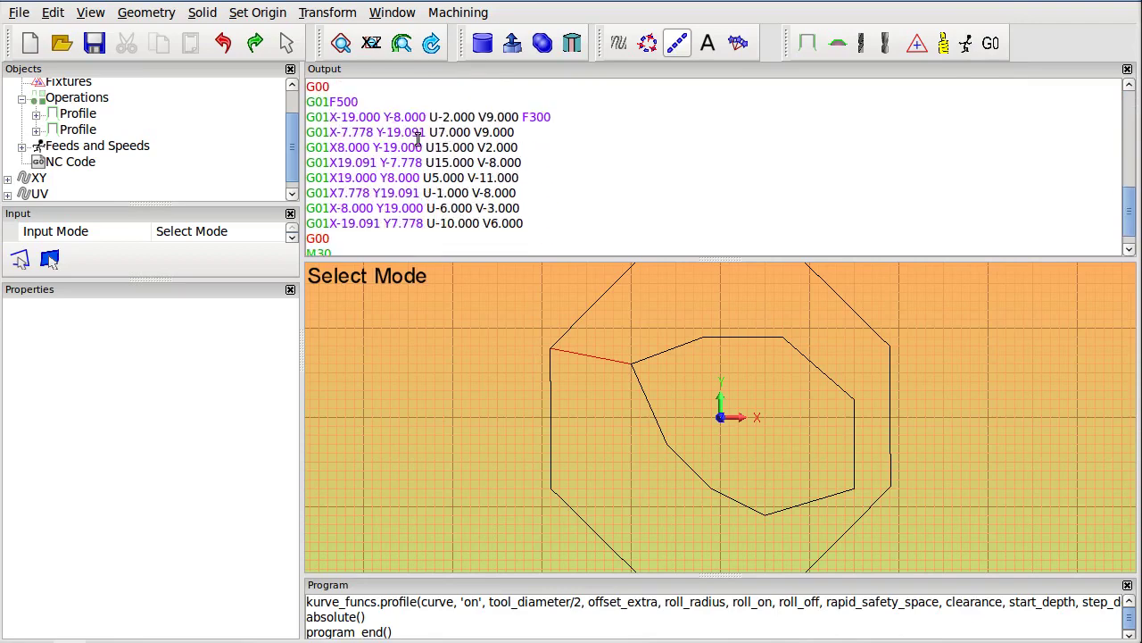
{"action": "scroll", "coordinate": [444, 188], "scroll_direction": "down", "scroll_amount": 4}
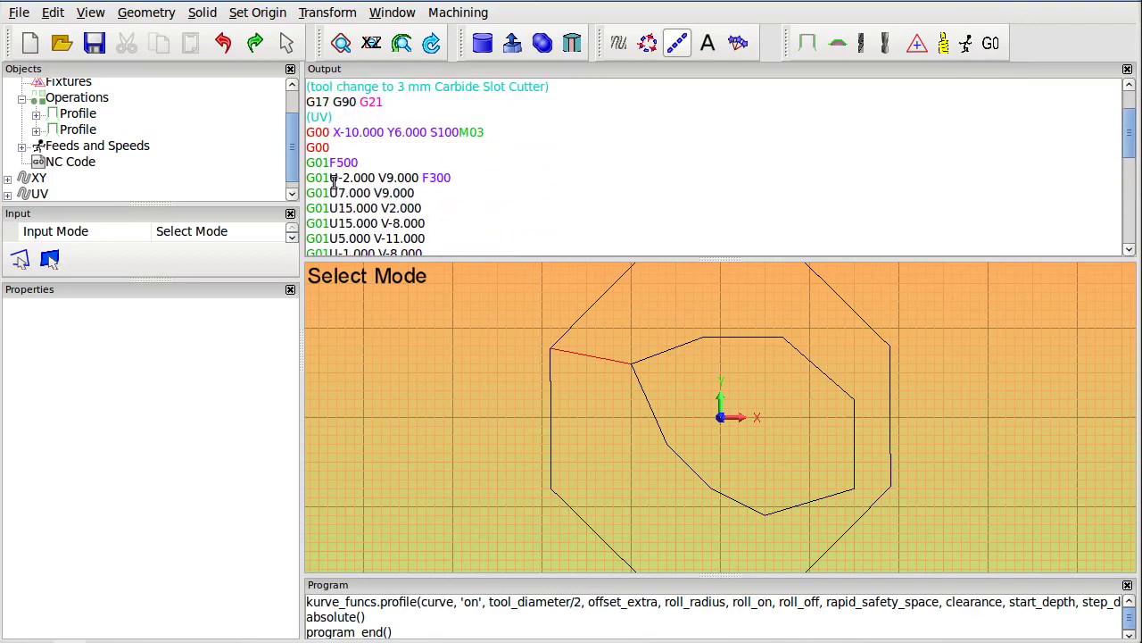
{"action": "scroll", "coordinate": [393, 205], "scroll_direction": "down", "scroll_amount": 7}
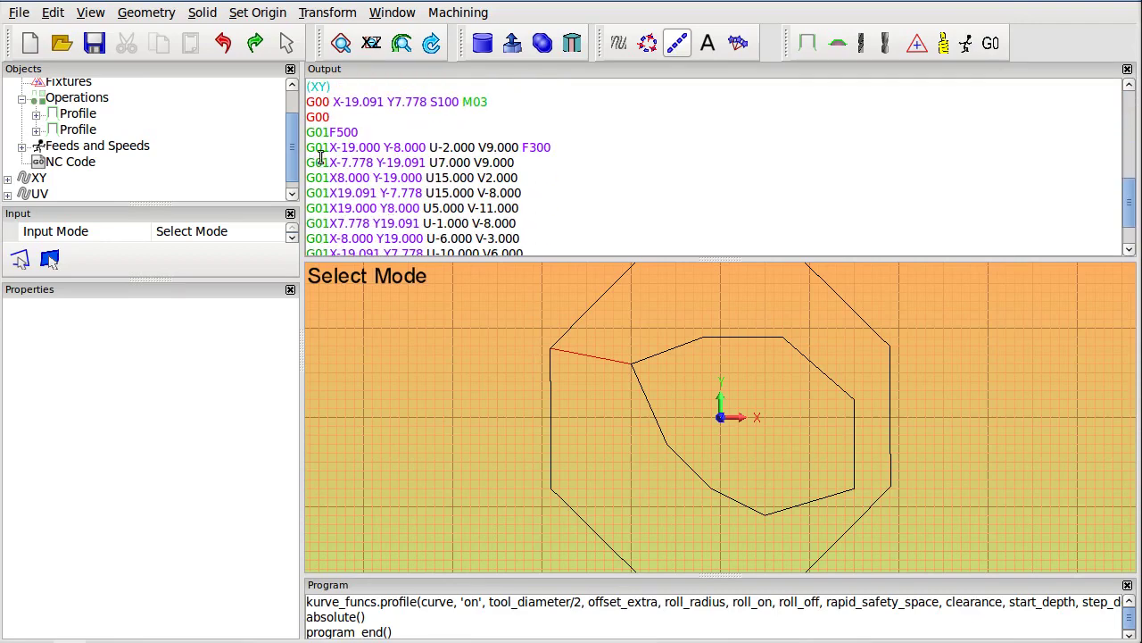
{"action": "scroll", "coordinate": [421, 162], "scroll_direction": "up", "scroll_amount": 3}
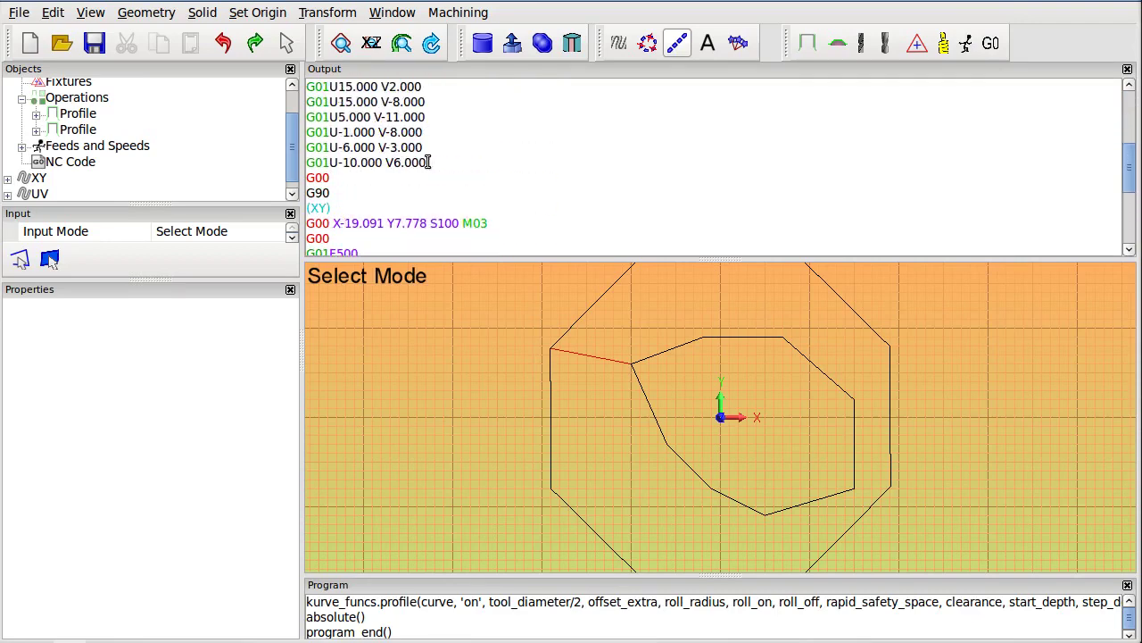
{"action": "scroll", "coordinate": [427, 179], "scroll_direction": "down", "scroll_amount": 4}
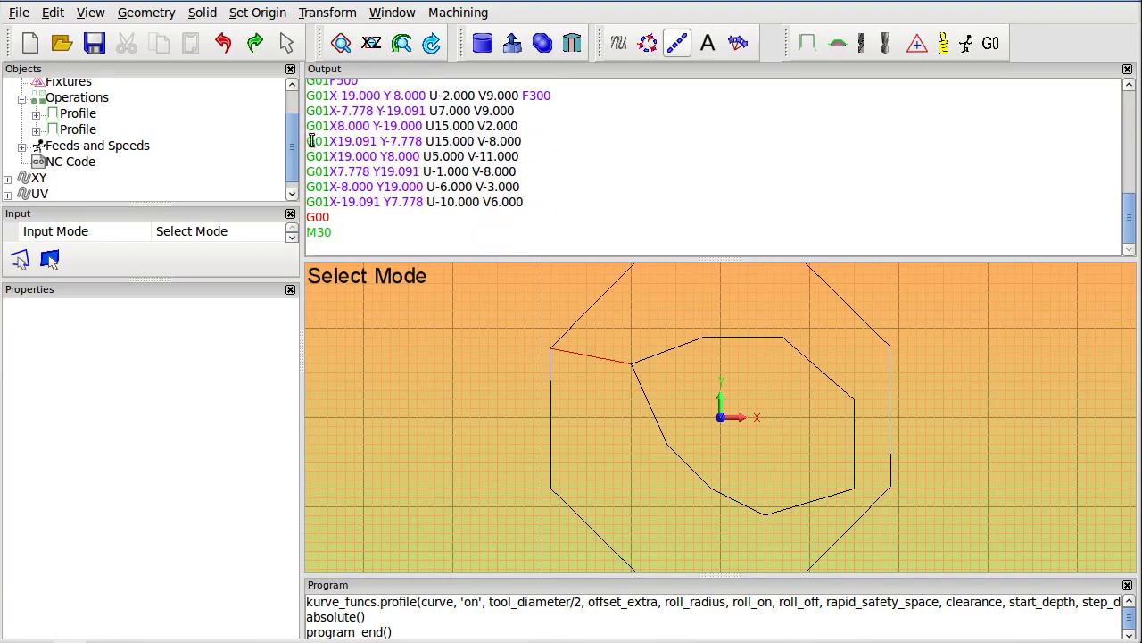